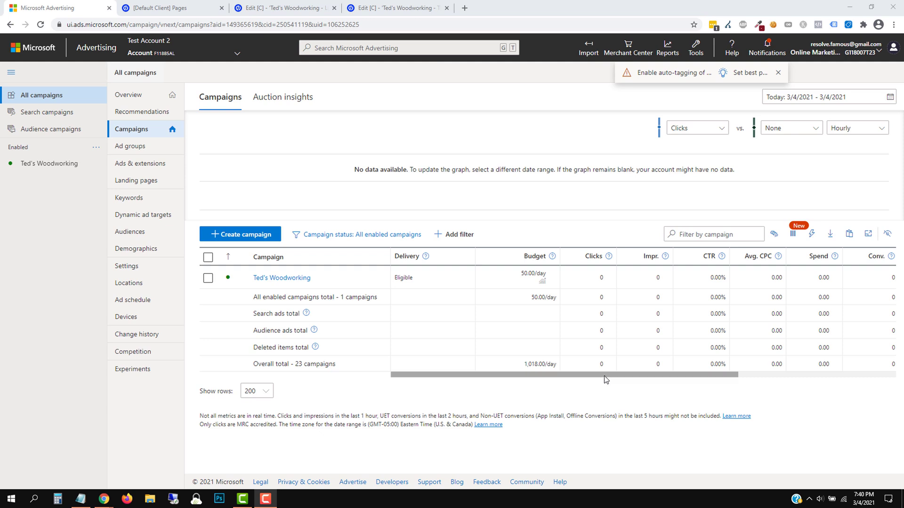
Look over the metric columns of the campaign table and dismiss the auto-tagging notification
left_click_drag(603, 375, 730, 379)
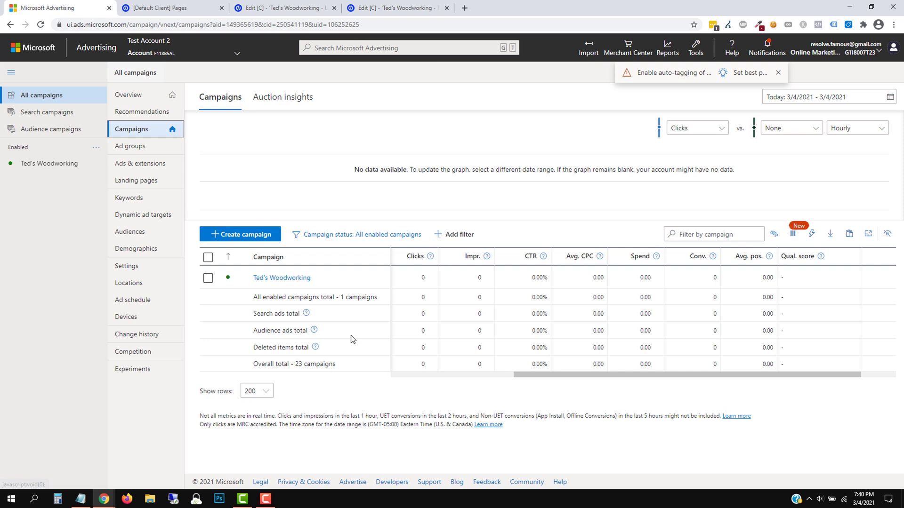
left_click_drag(634, 376, 496, 375)
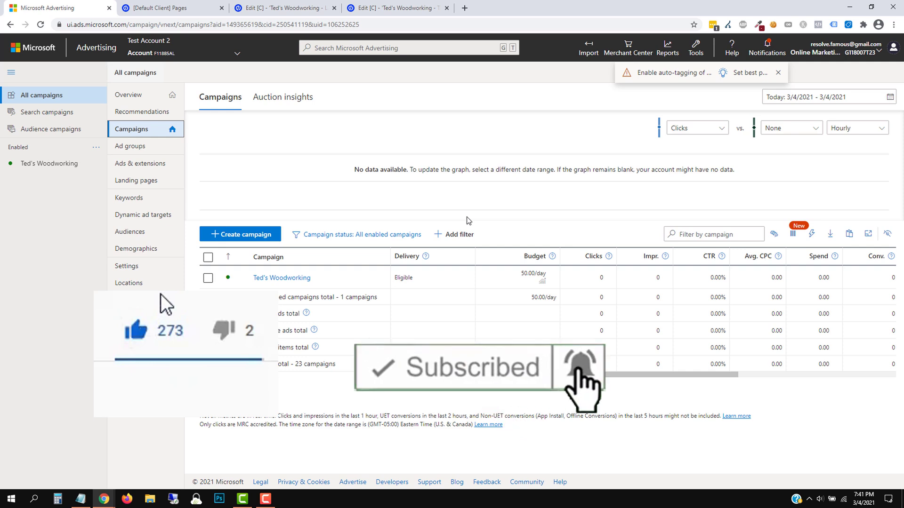
left_click(777, 73)
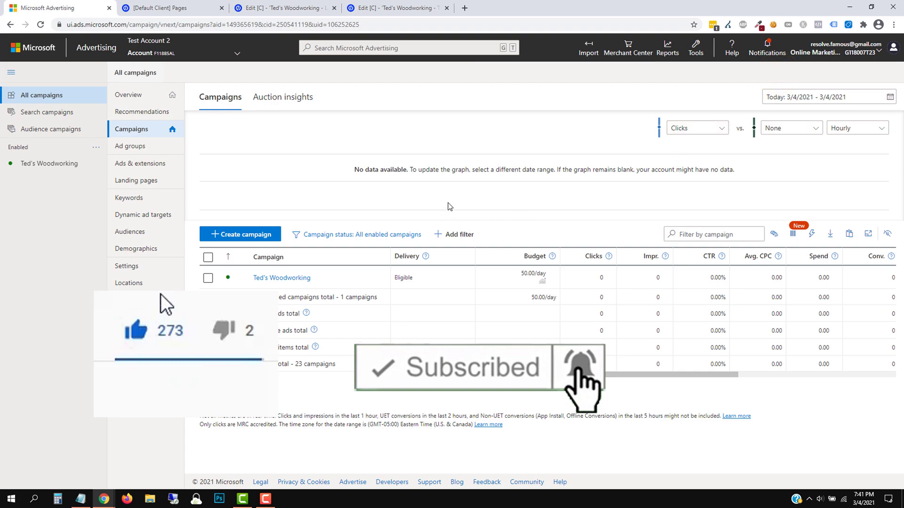
Switch to Unbounce and review the Ted's Woodworking landing page down to its testimonials, plus the sign-up thank-you page
left_click(289, 6)
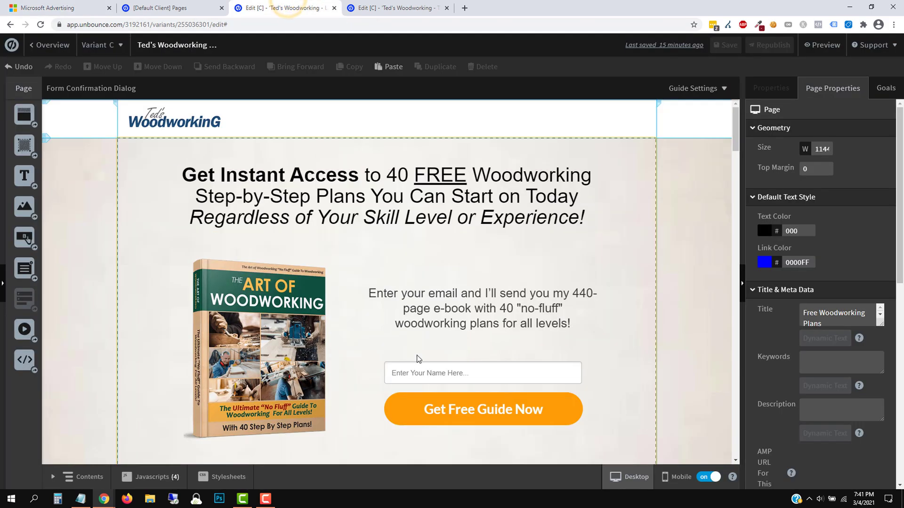
scroll(401, 330, "down", 5)
scroll(401, 331, "down", 15)
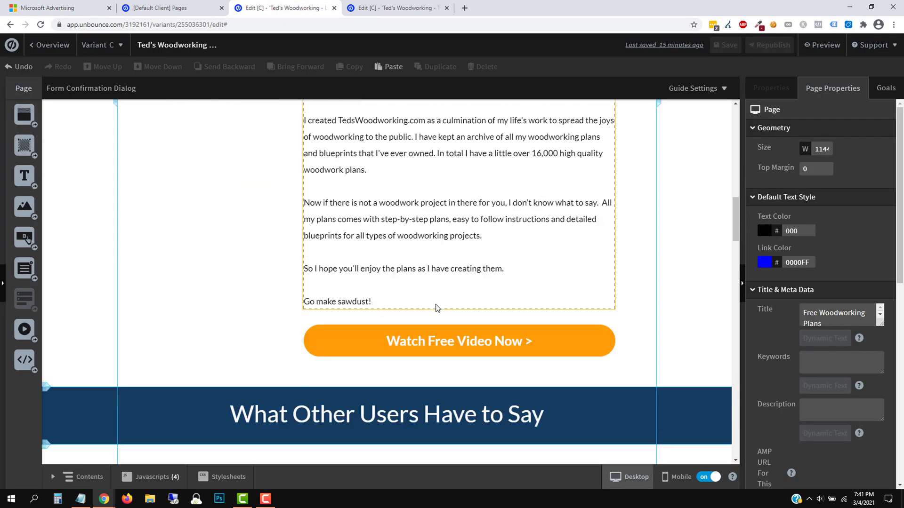
scroll(400, 308, "up", 20)
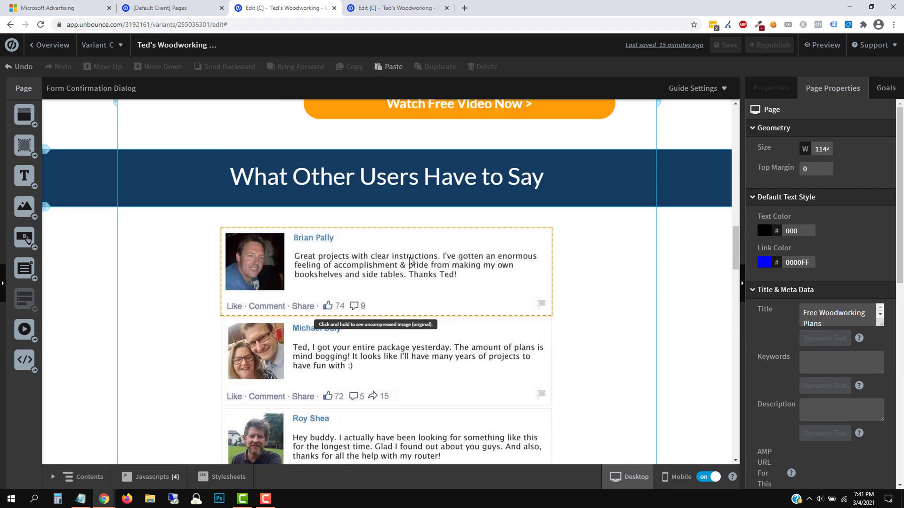
scroll(394, 211, "up", 3)
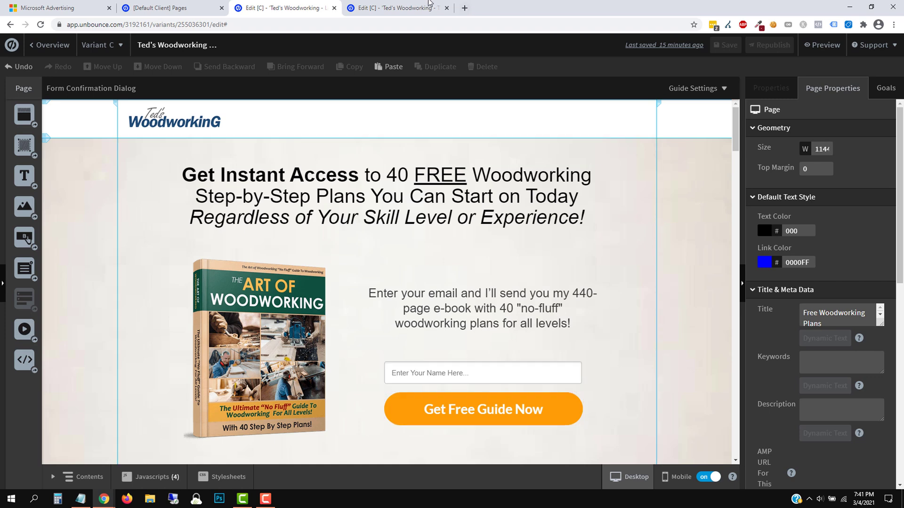
key("ctrl+Tab")
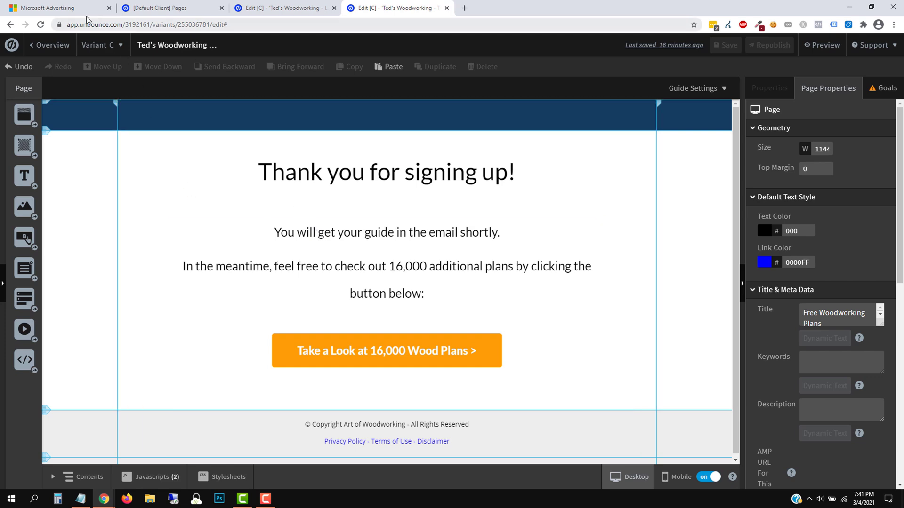
Return to Microsoft Advertising and place its browser tab directly before the two landing page editor tabs
left_click(63, 9)
left_click_drag(64, 9, 171, 9)
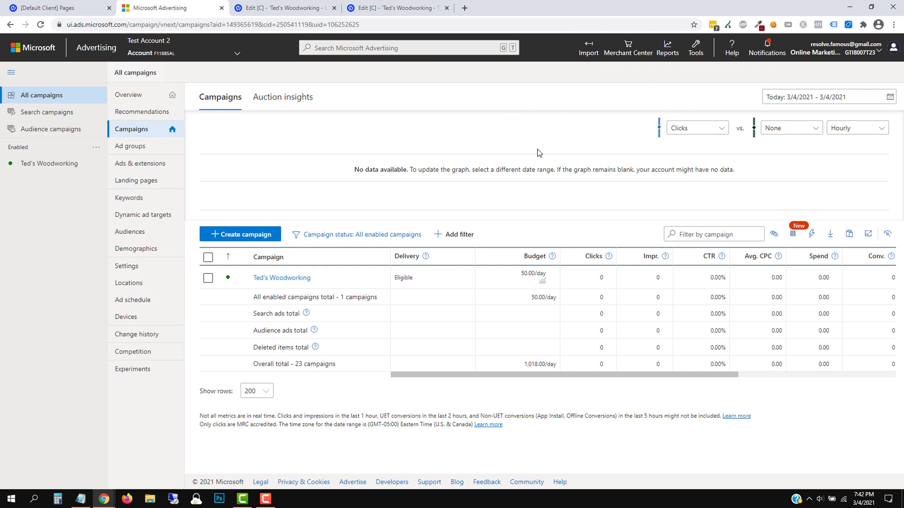
right_click(690, 93)
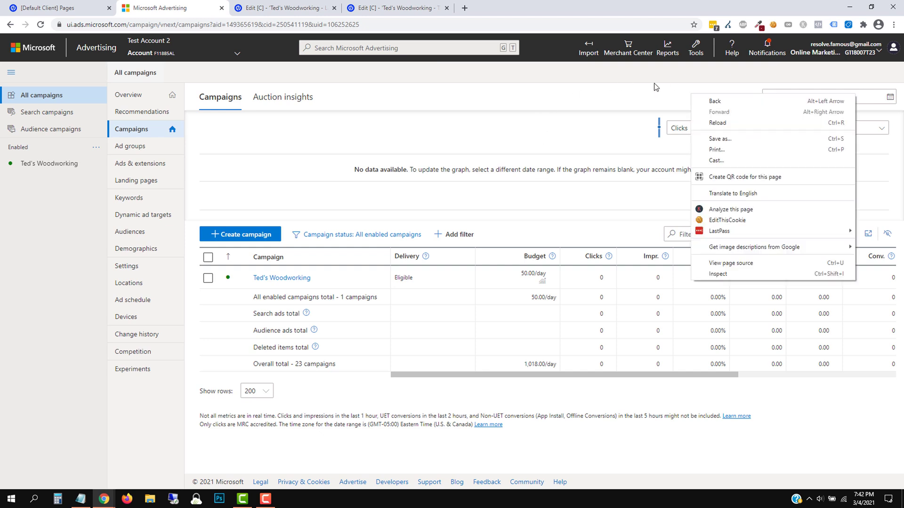
left_click(663, 85)
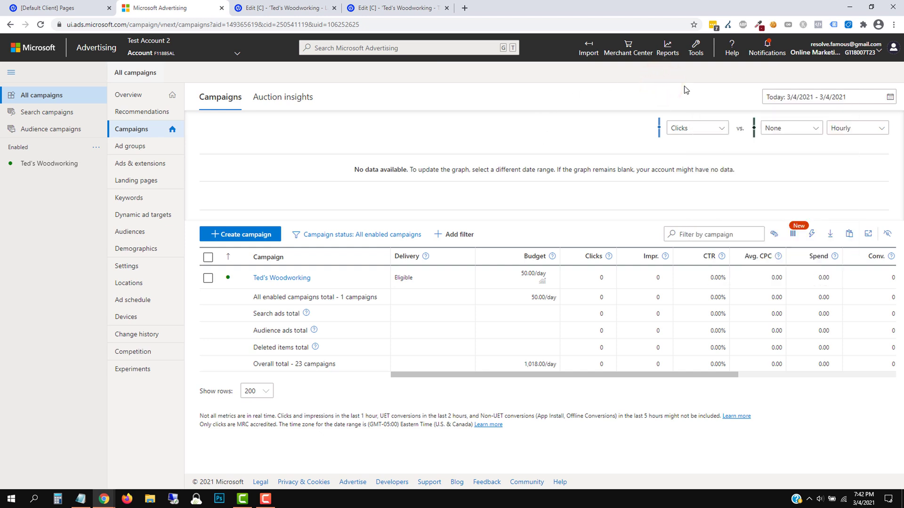
Create an additional UET tag named "Another YouTube UET TAG" without a description and save it
left_click(697, 51)
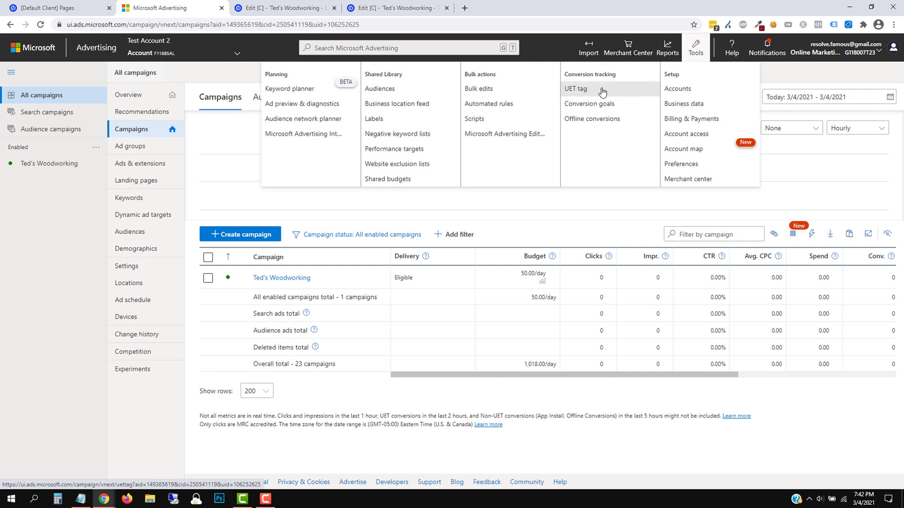
left_click(586, 90)
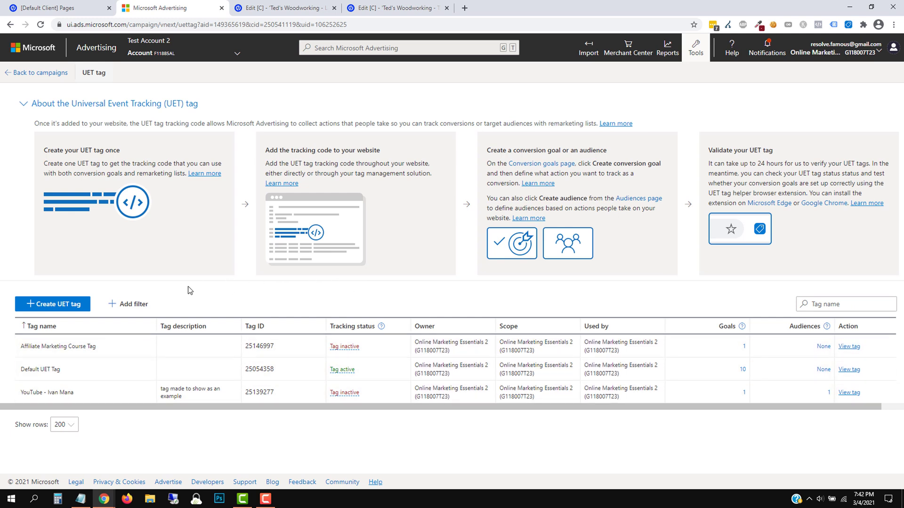
left_click(66, 309)
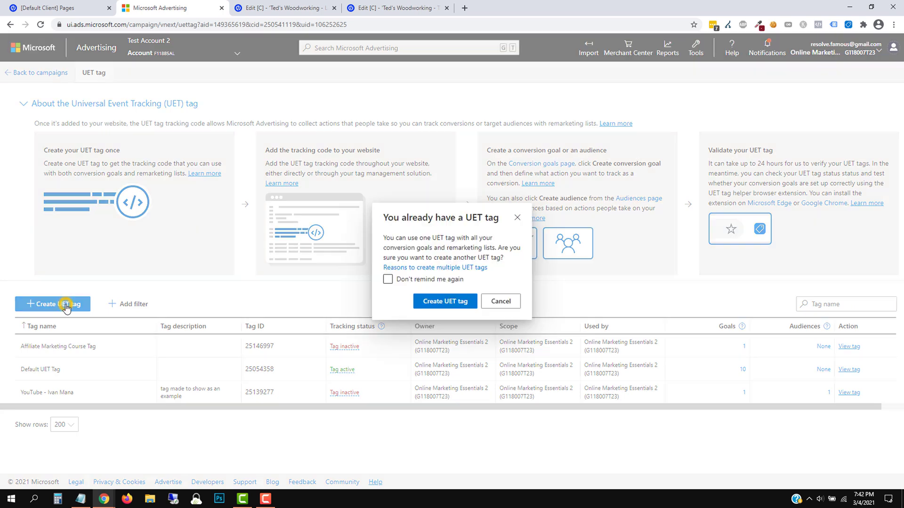
left_click(440, 302)
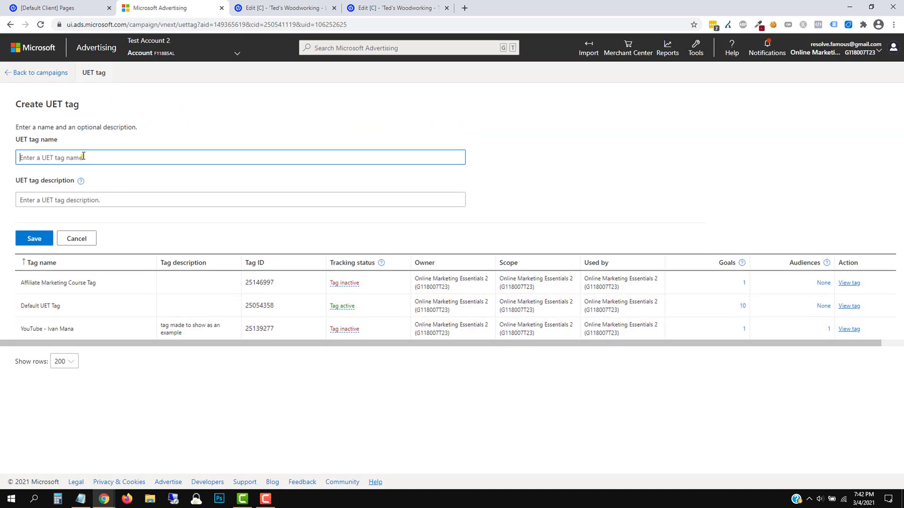
type("Another YouTube UET TAG")
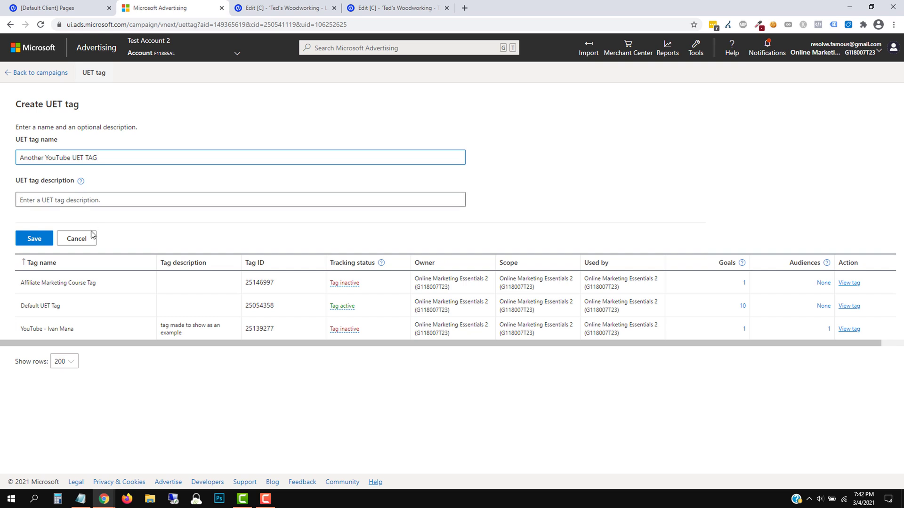
mouse_move(186, 289)
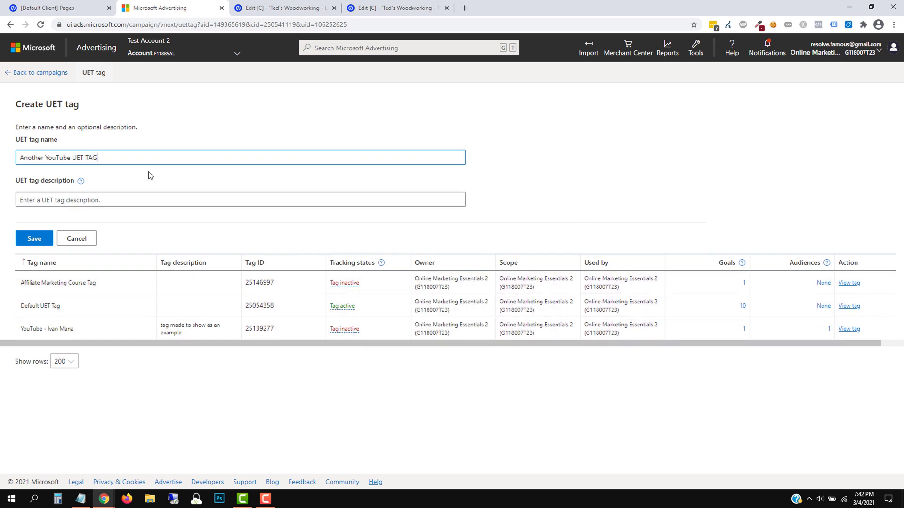
left_click(36, 238)
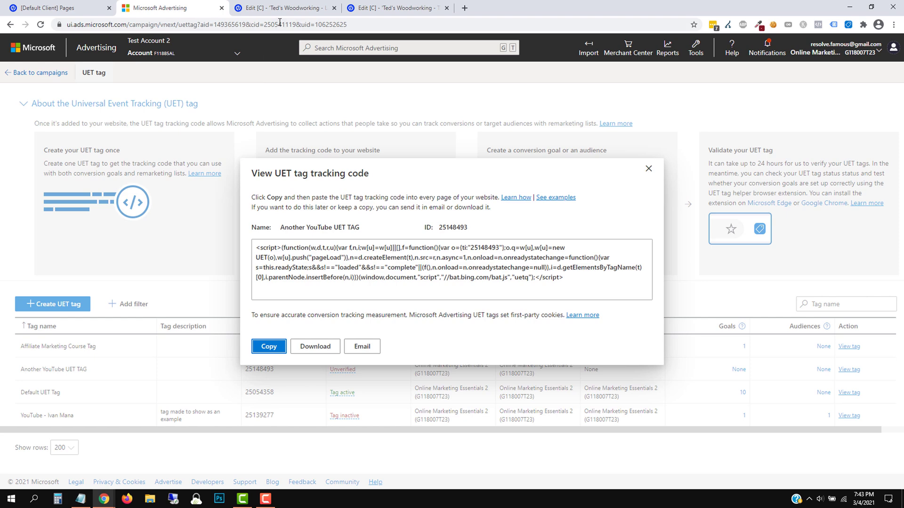
Copy the new UET tag's tracking code to the clipboard and switch to the Ted's Woodworking landing page in Unbounce
left_click(280, 8)
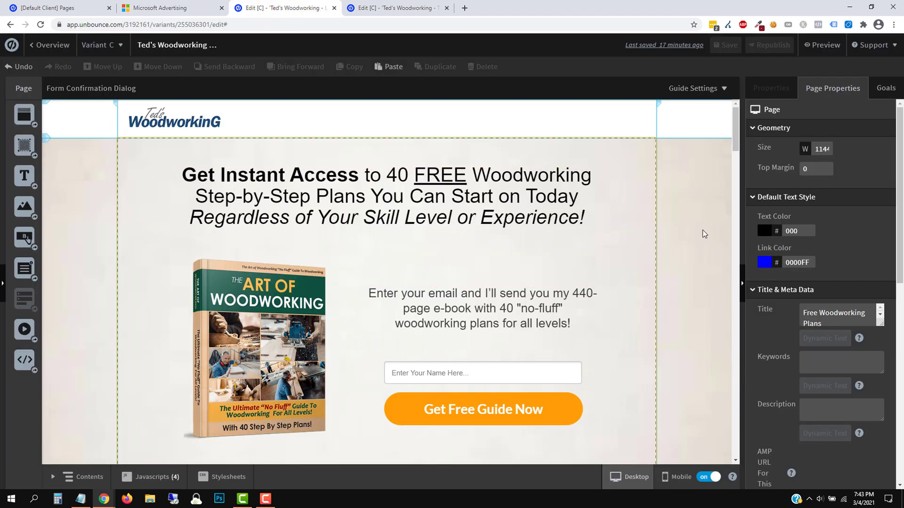
key("ctrl+shift+Tab")
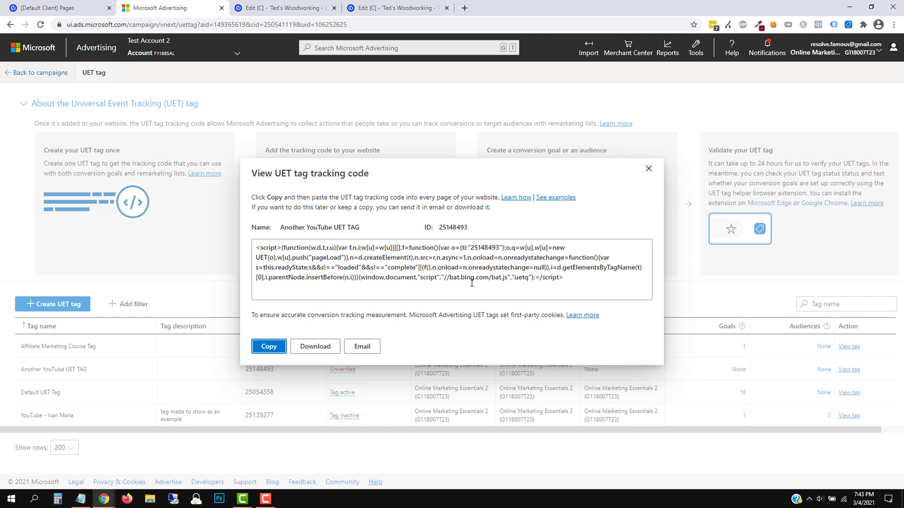
left_click(269, 346)
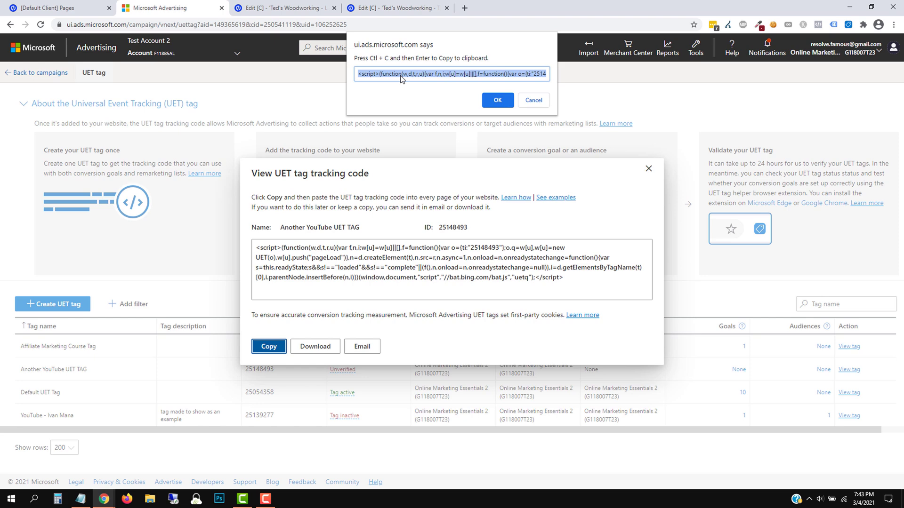
right_click(402, 76)
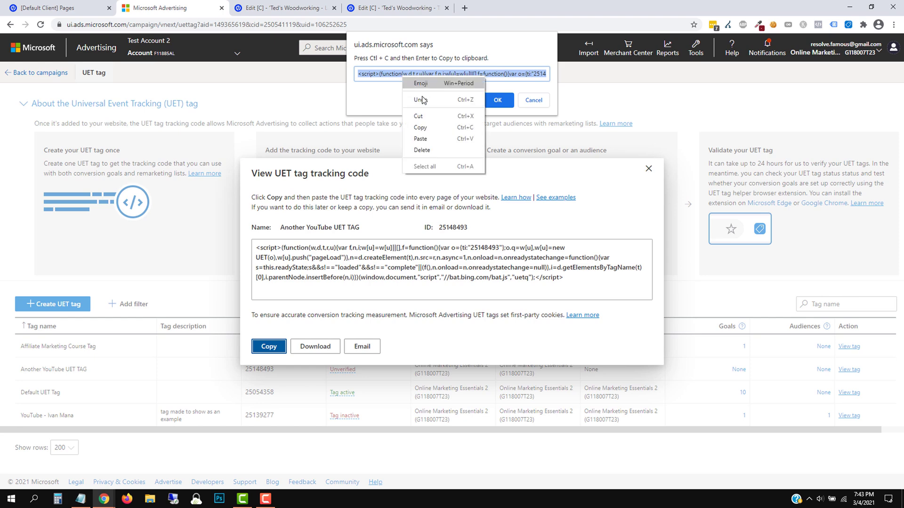
left_click(423, 131)
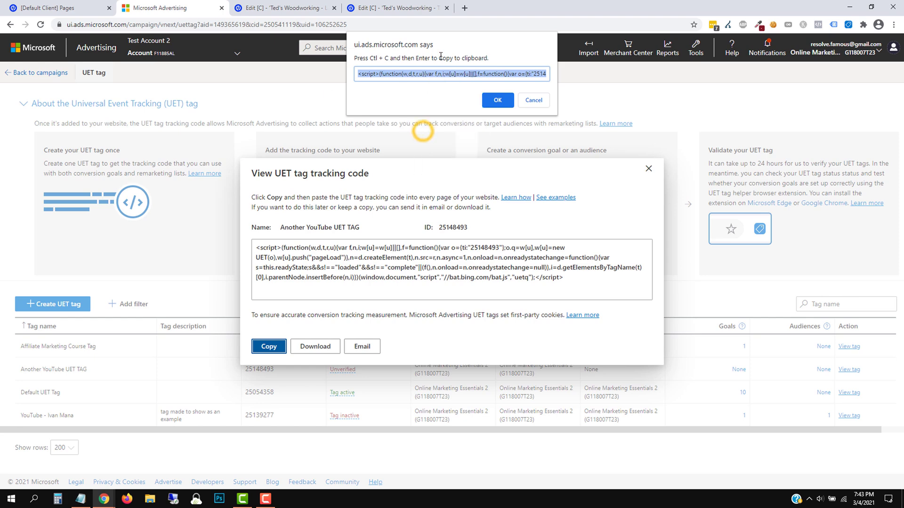
left_click(499, 102)
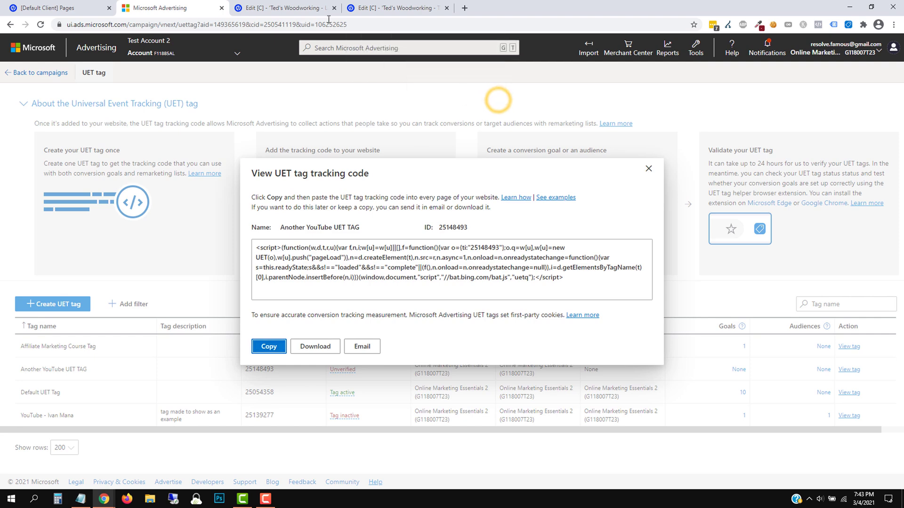
left_click(283, 8)
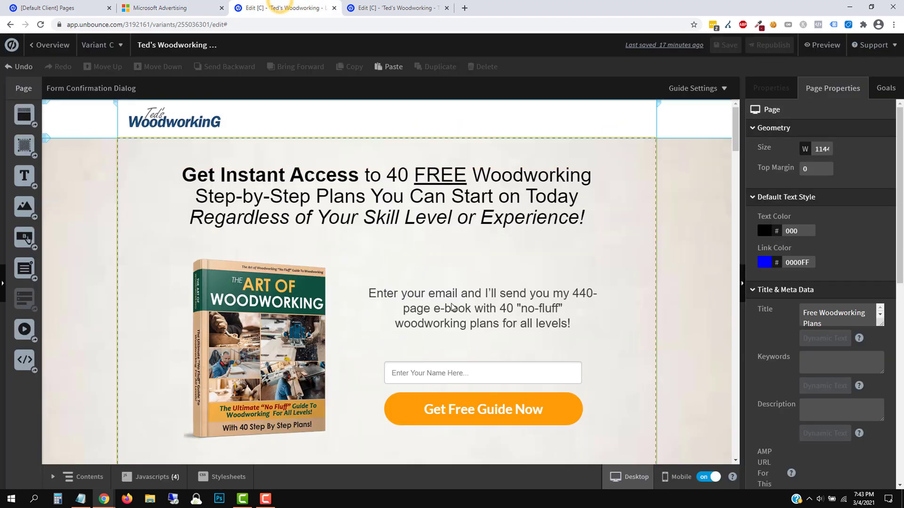
left_click(150, 477)
left_click(148, 456)
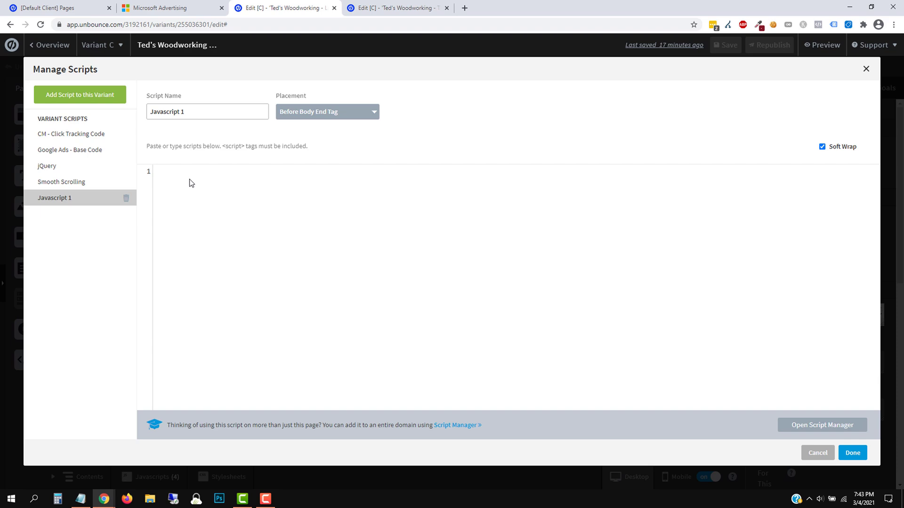
left_click(865, 69)
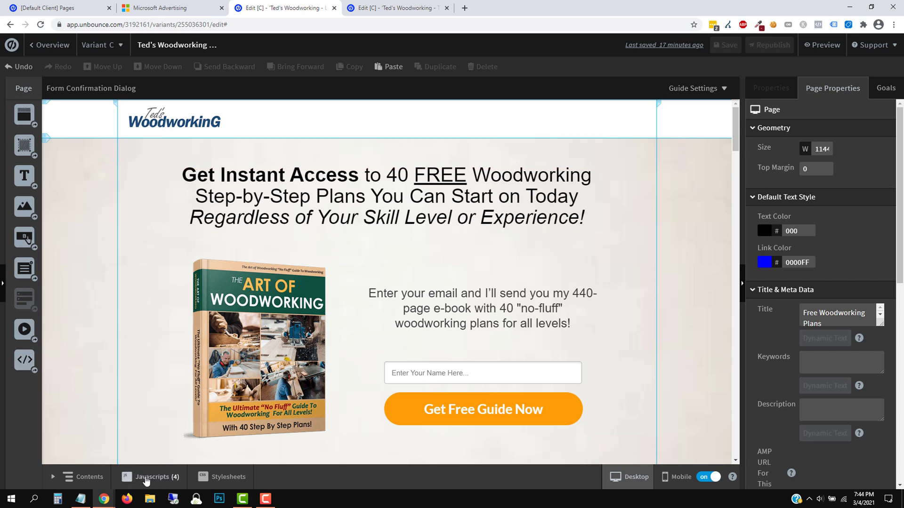
Add a new JavaScript to the landing page containing the copied tracking code and name it "Microsoft Ads UET Tag"
left_click(146, 478)
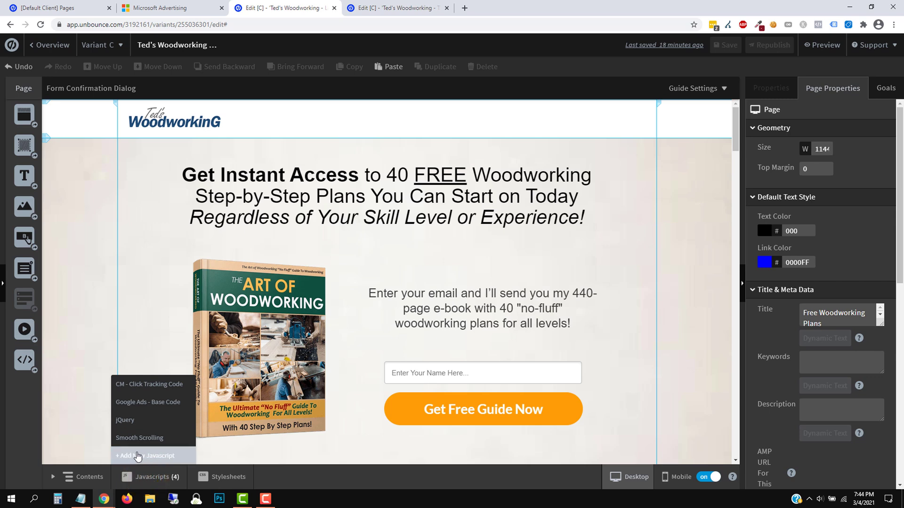
left_click(158, 457)
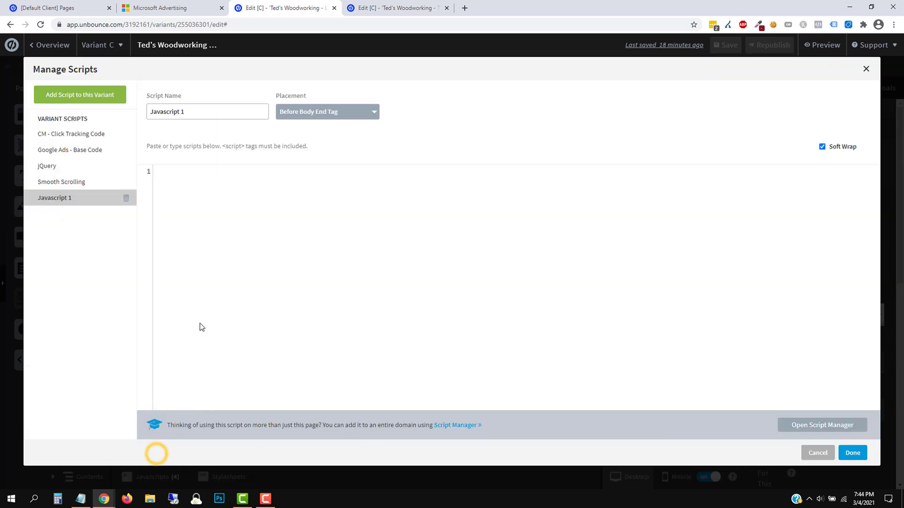
right_click(184, 175)
left_click(212, 245)
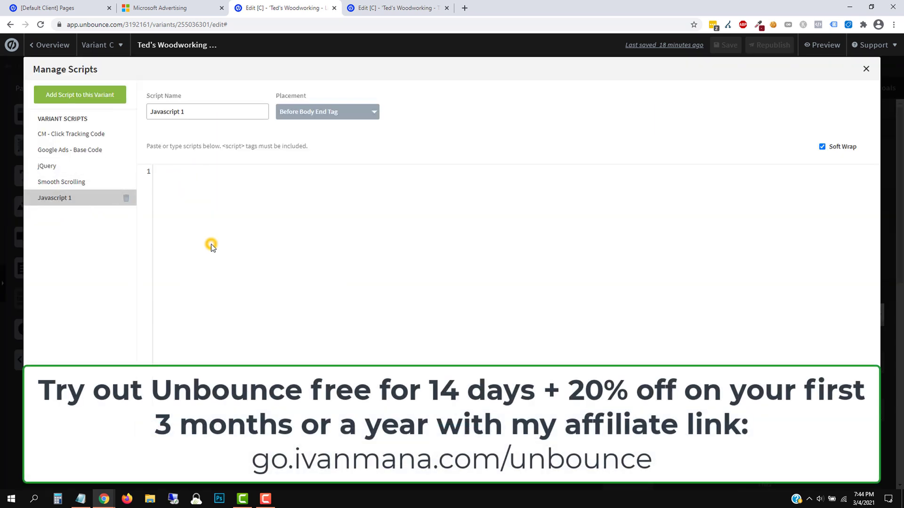
triple_click(196, 112)
type("Mic")
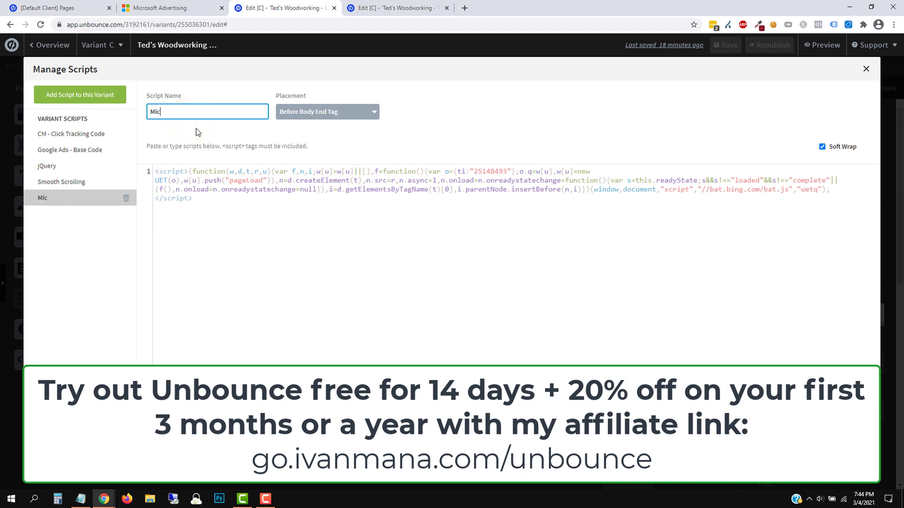
type("rosoft Ads UET Tag")
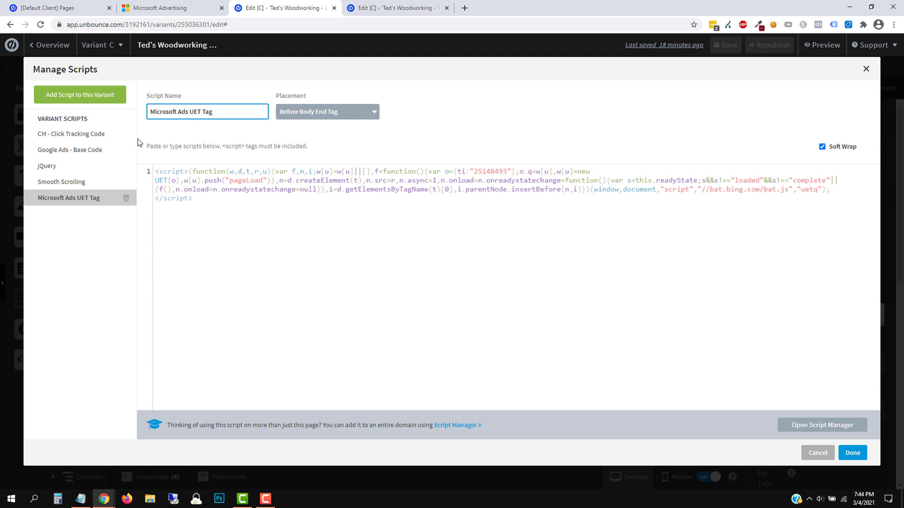
Set the UET script's placement to Head, confirm the script and save the landing page
left_click(314, 116)
left_click(302, 159)
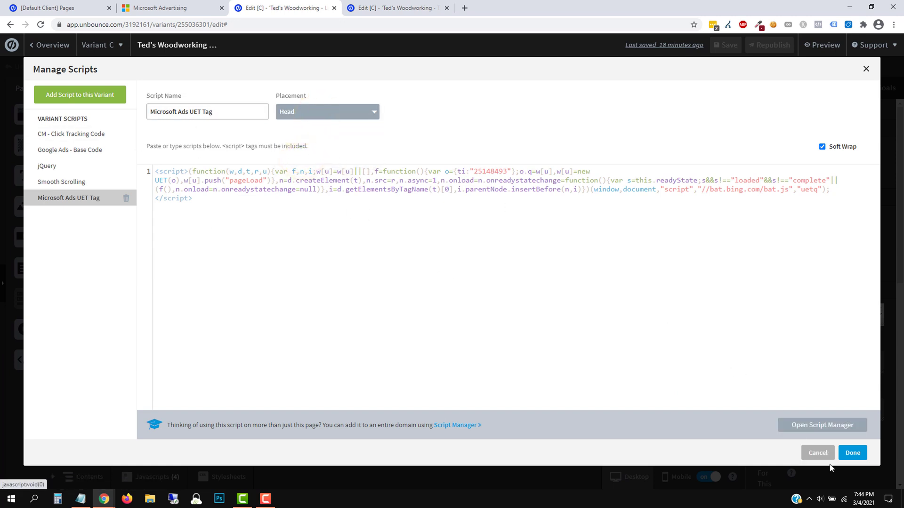
left_click(852, 453)
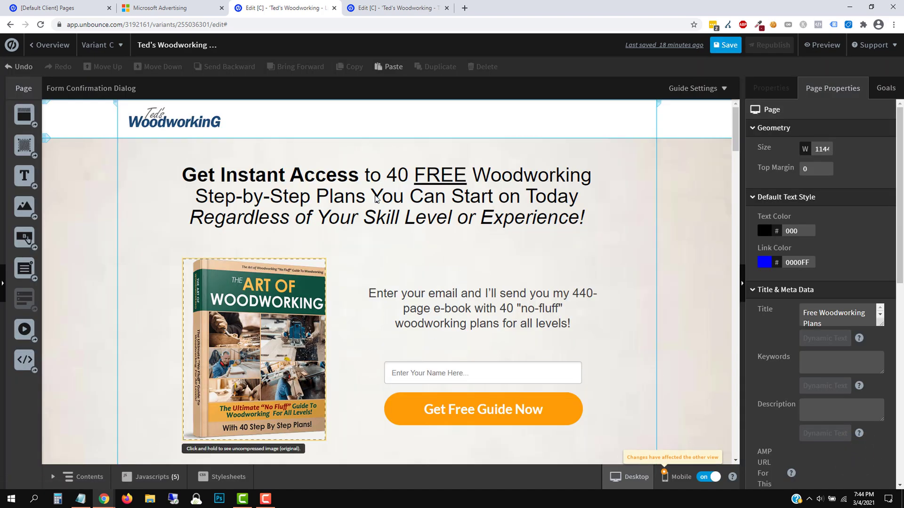
left_click(722, 45)
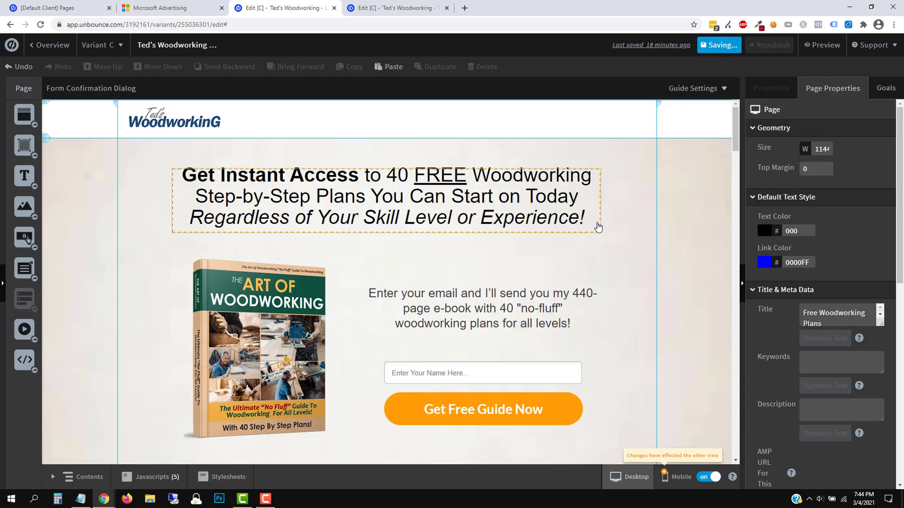
Republish the landing page and switch to the thank-you page open in Unbounce
left_click(769, 45)
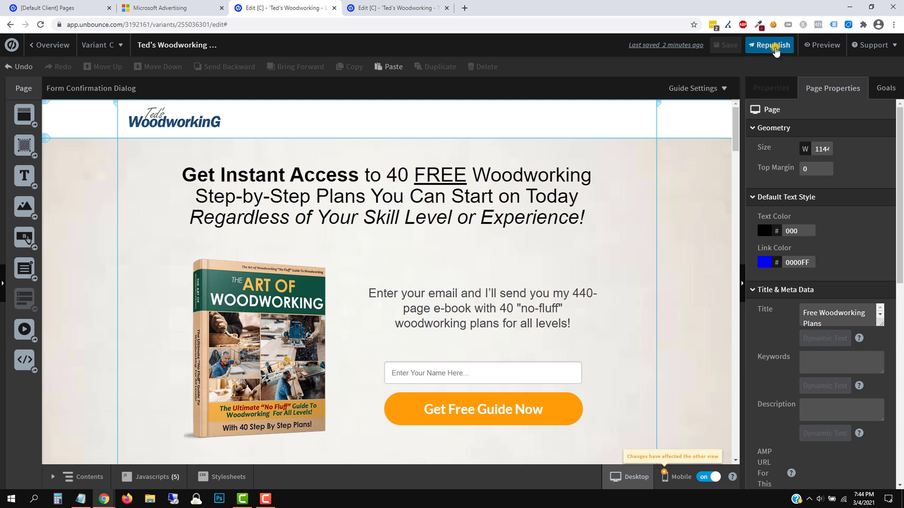
left_click(543, 375)
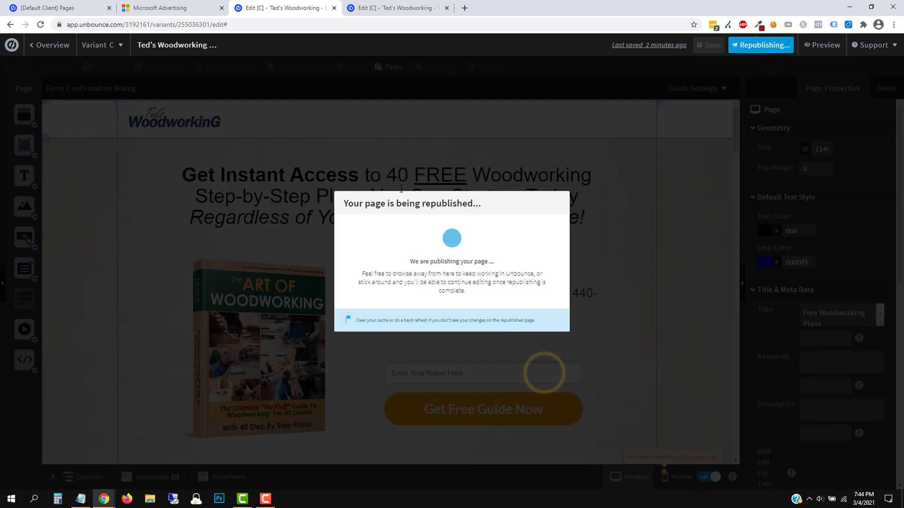
left_click(404, 8)
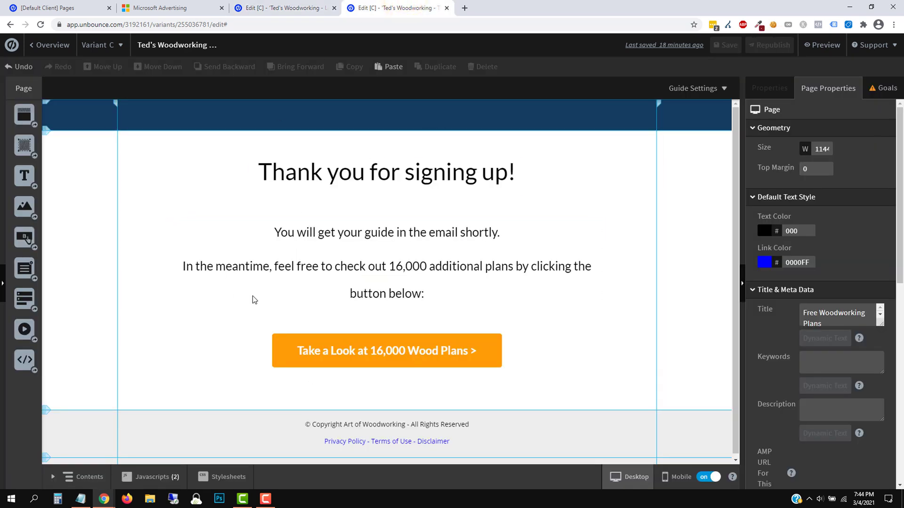
Add a new JavaScript to the thank-you page variant and paste the copied UET tracking code into it
left_click(156, 476)
left_click(148, 455)
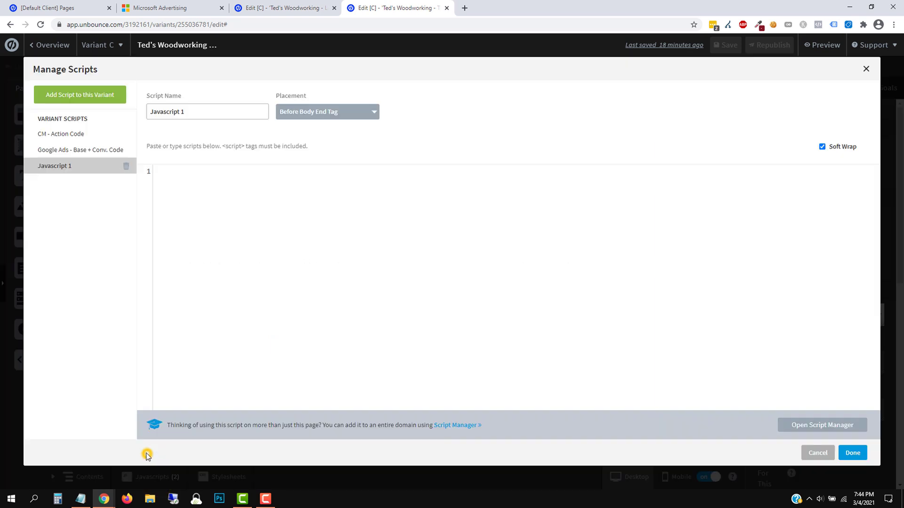
right_click(184, 186)
left_click(224, 249)
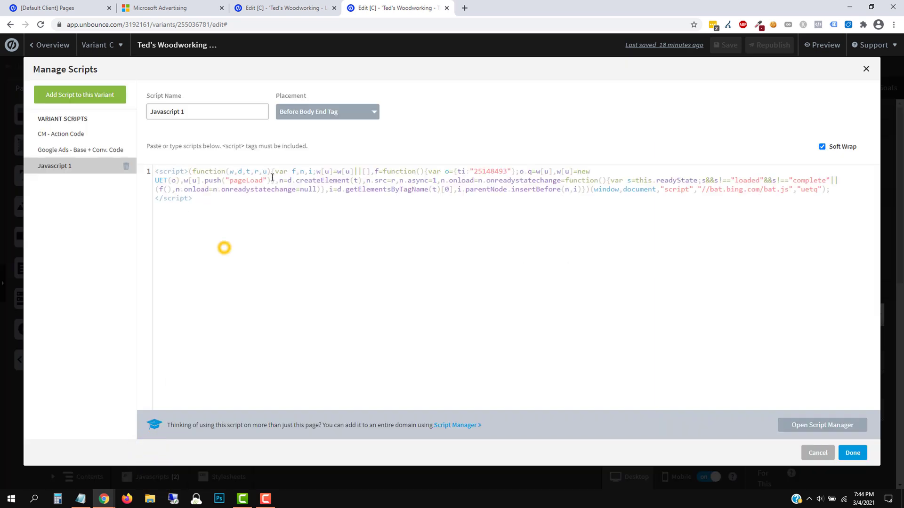
Set the new script's placement to Head and name it "Microsoft Ads UET Tag"
left_click(299, 112)
left_click(305, 160)
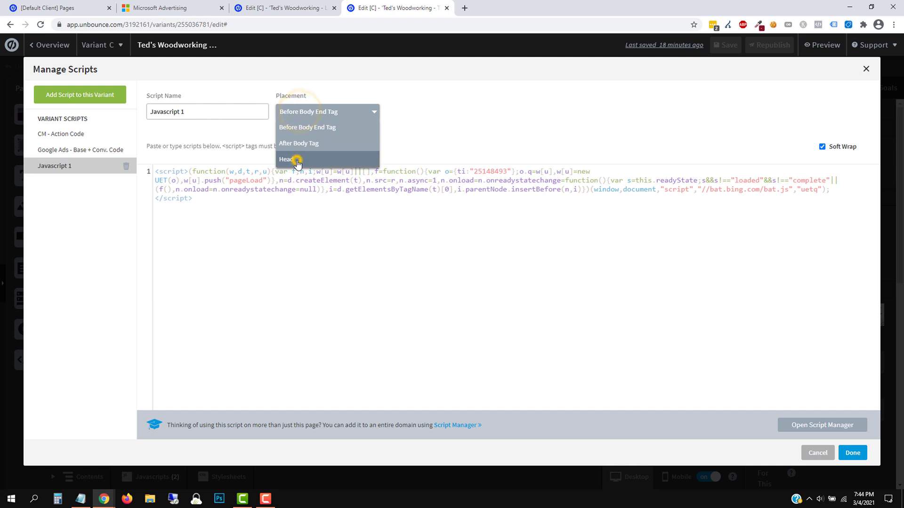
triple_click(204, 110)
type("Microsoft Ads UET Tag")
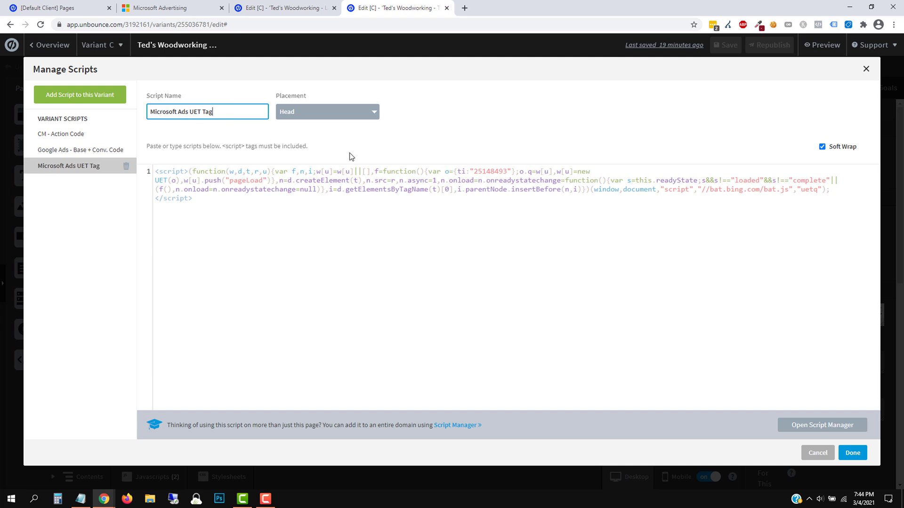
Dismiss the landing page's republish confirmation and return to the thank-you page's script editor
left_click(316, 13)
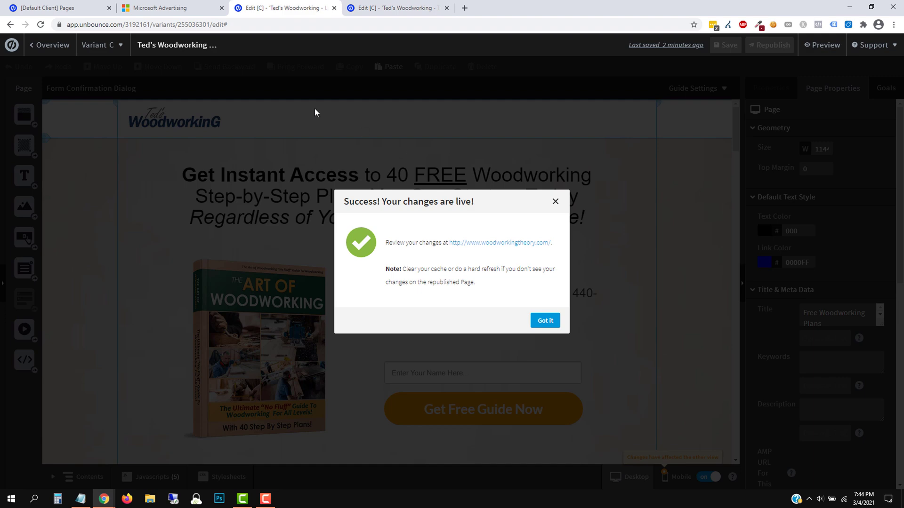
left_click(544, 320)
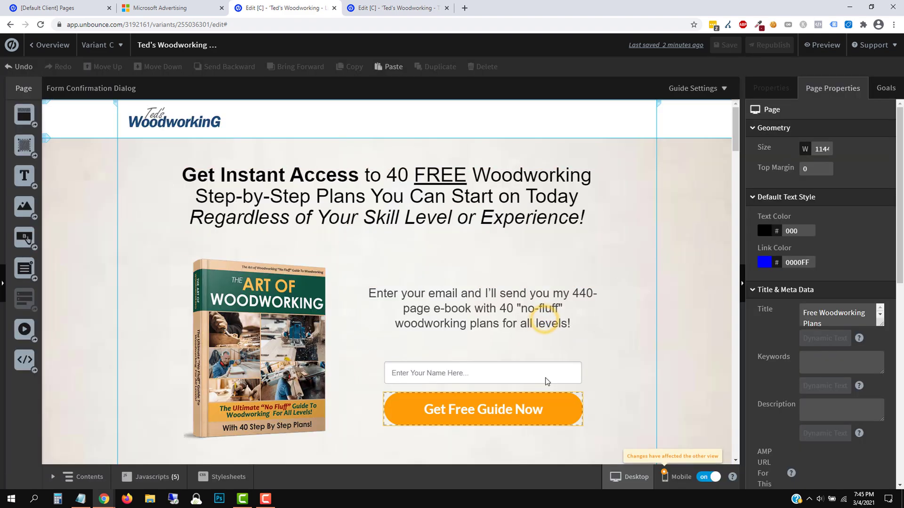
left_click(397, 3)
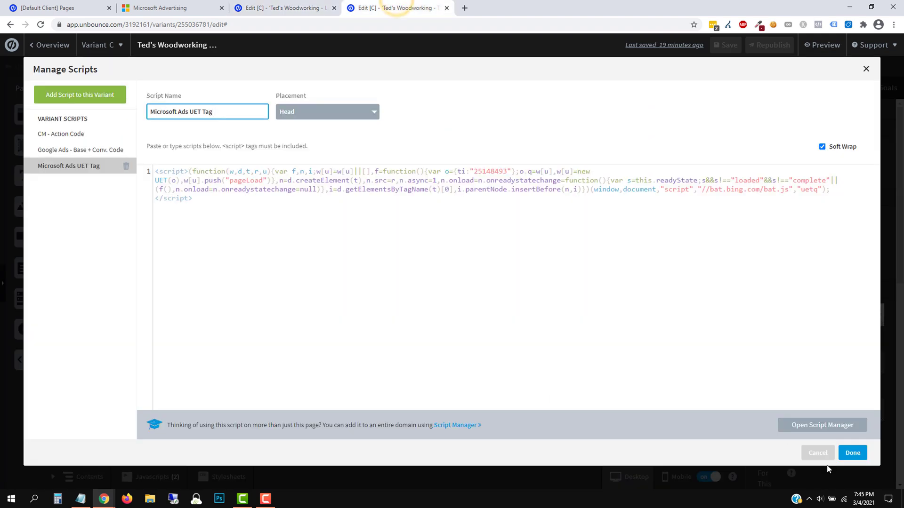
Confirm the UET script, save the thank-you page and republish it
left_click(847, 454)
key("ctrl+s")
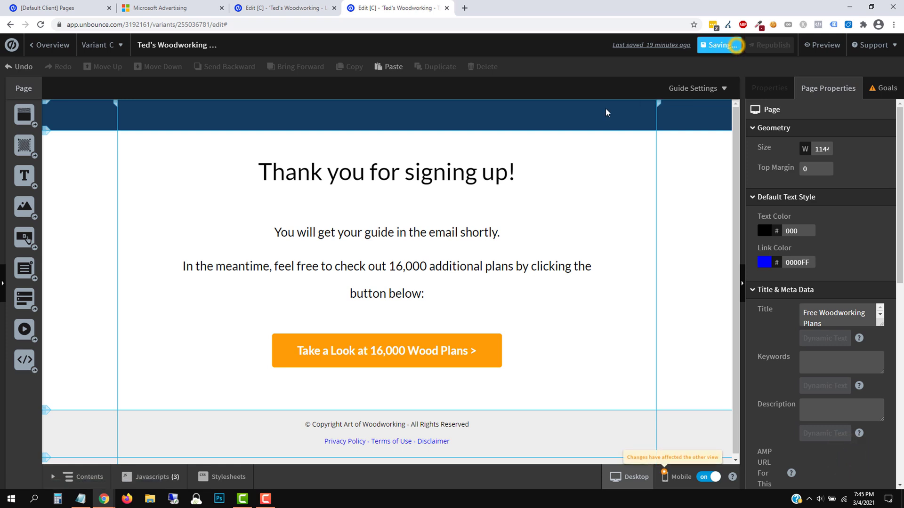
left_click(724, 88)
left_click(767, 45)
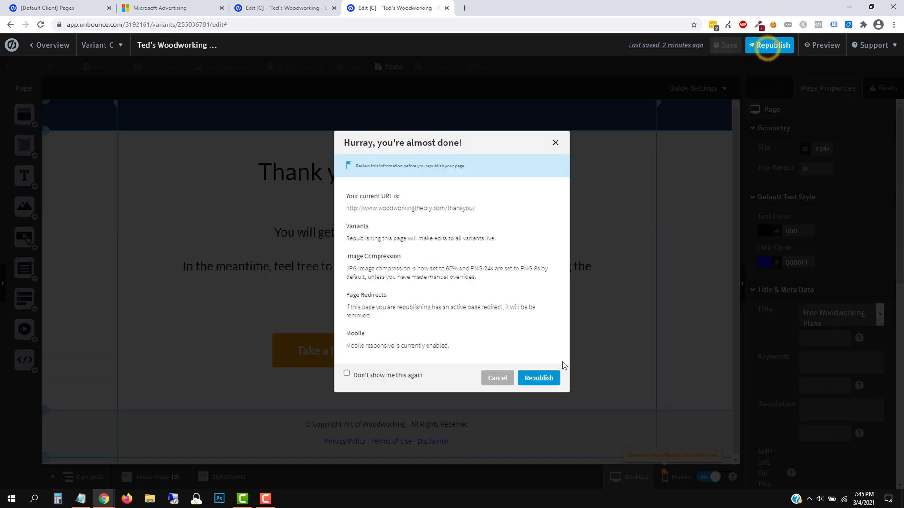
left_click(549, 380)
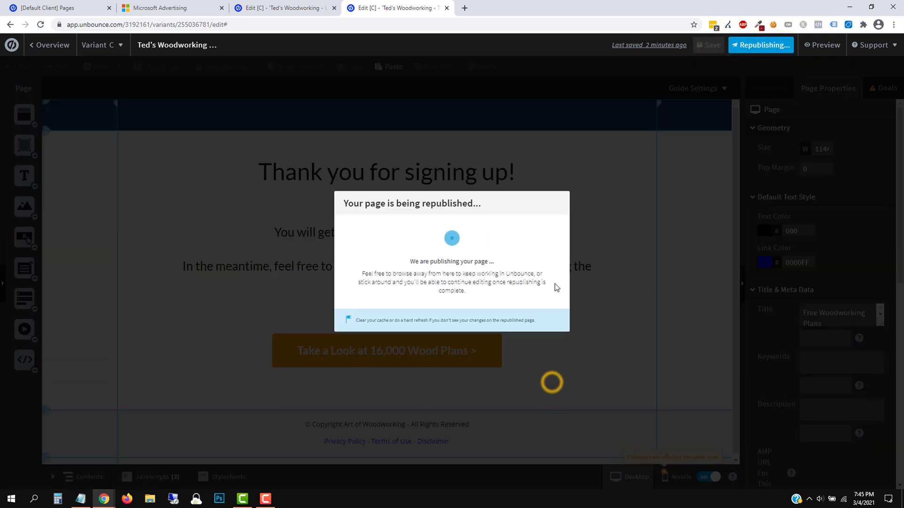
Go to the landing page's overview in Unbounce and open its live URL in a new browser tab
left_click(271, 8)
left_click(400, 7)
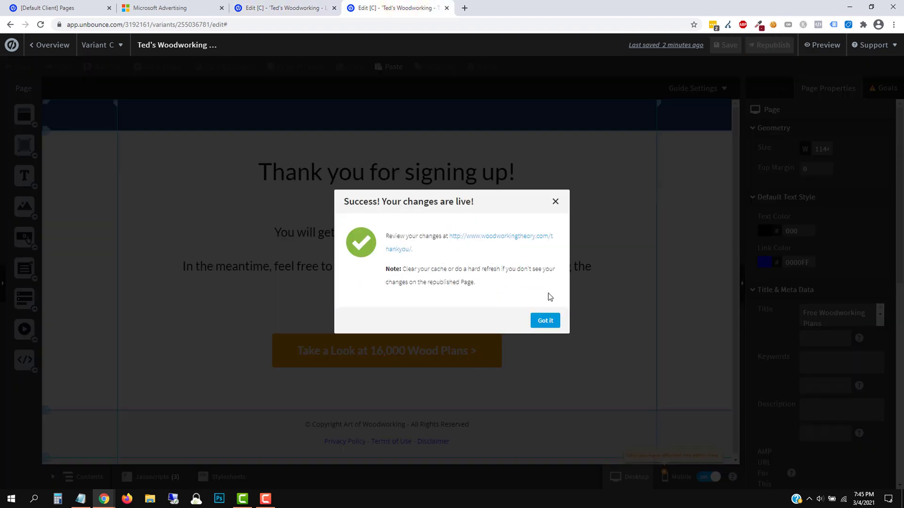
left_click(293, 13)
left_click(38, 44)
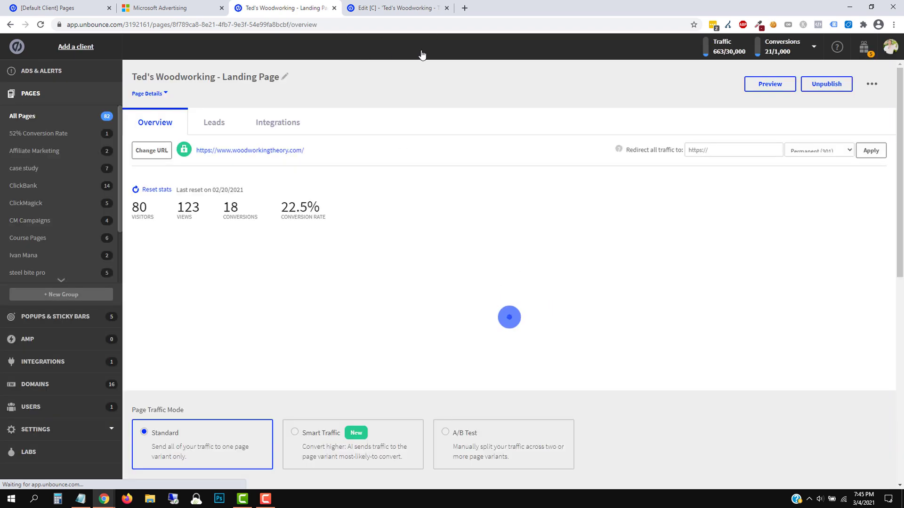
right_click(276, 156)
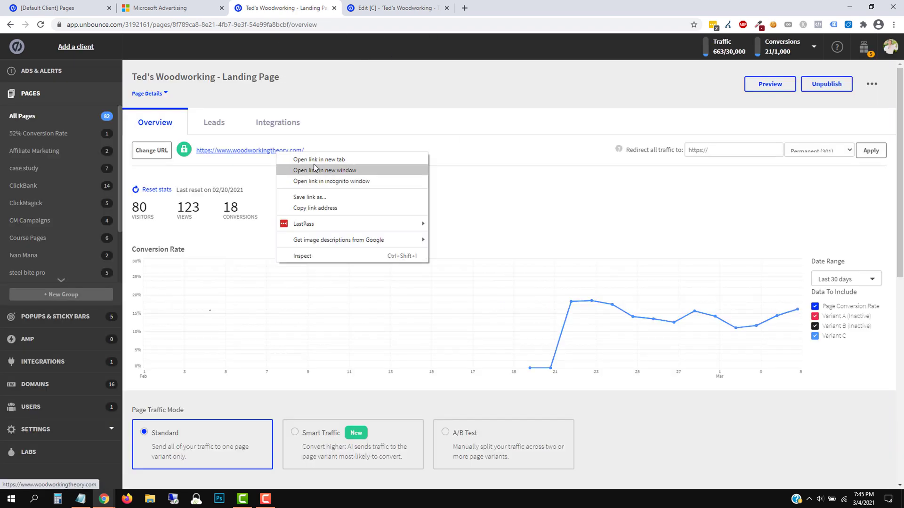
left_click(309, 161)
left_click_drag(388, 2, 513, 3)
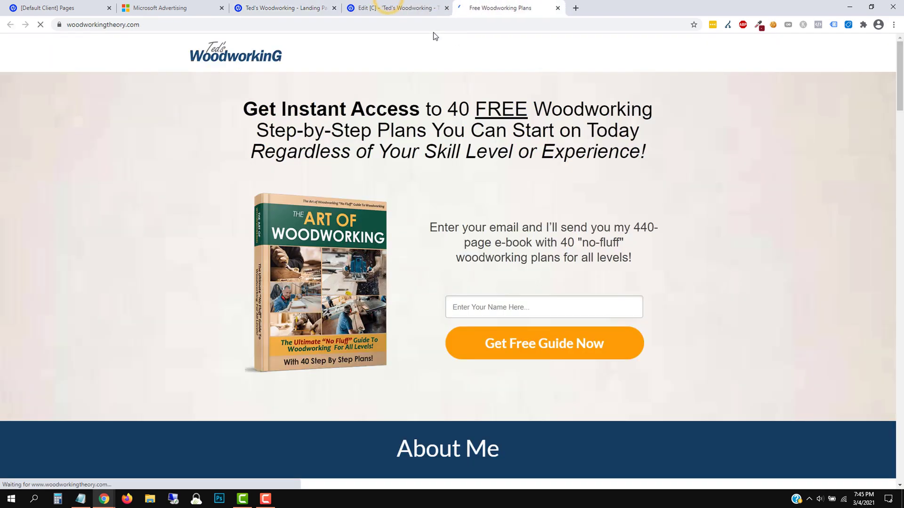
Open the live thank-you page in a new browser tab and dismiss its republish confirmation in Unbounce
left_click(376, 7)
right_click(517, 241)
left_click(540, 246)
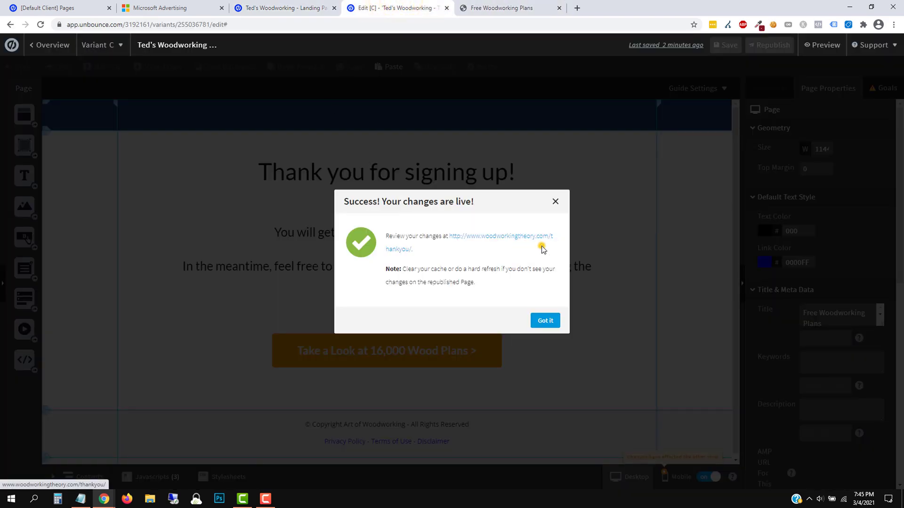
left_click_drag(494, 7, 557, 6)
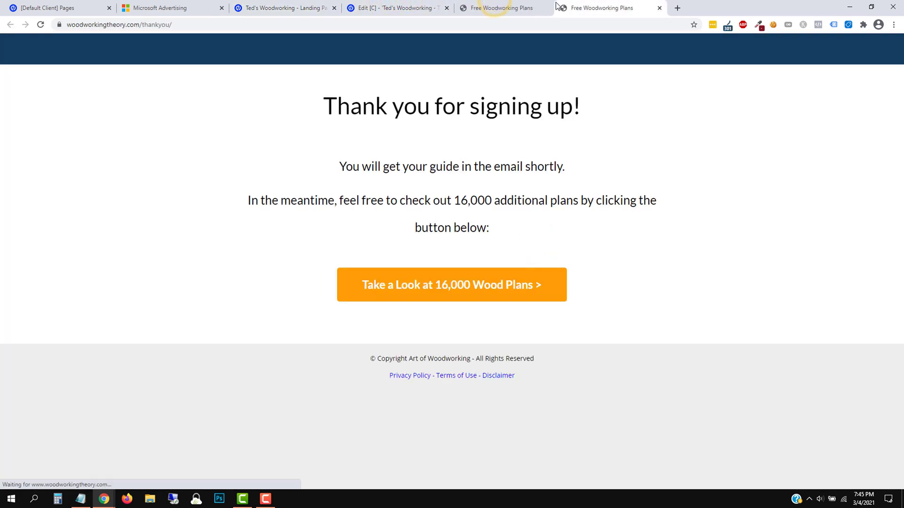
left_click(393, 7)
left_click(553, 203)
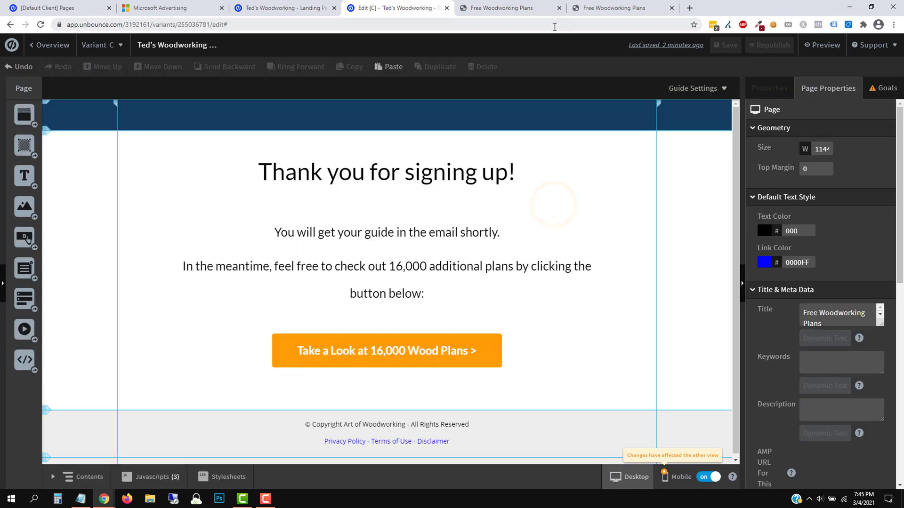
Look at the UET Tag Helper extension on the live landing page and close it
left_click(510, 8)
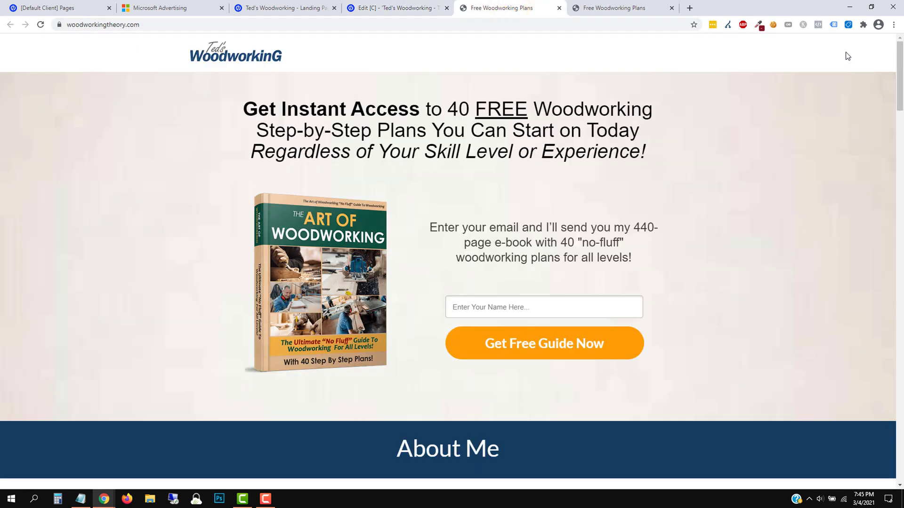
left_click(848, 25)
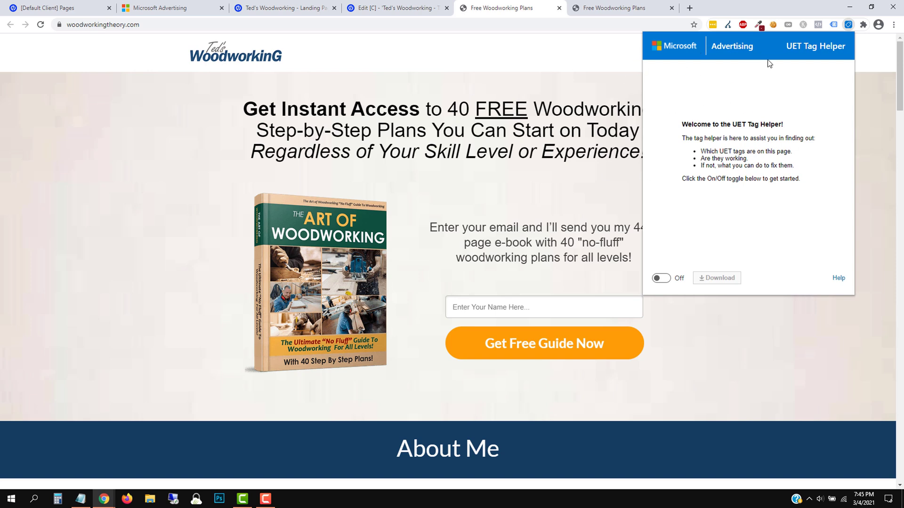
left_click(881, 137)
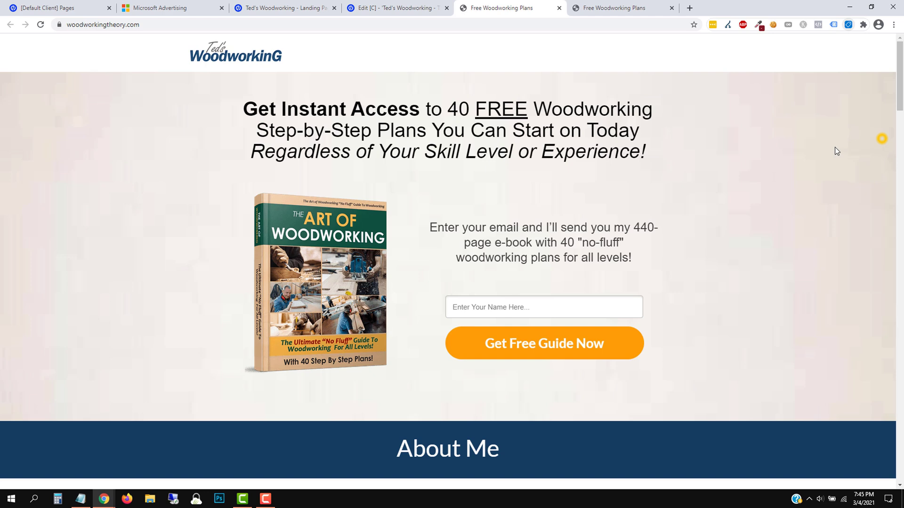
Display the live landing page's source code and start a text search in it
right_click(733, 136)
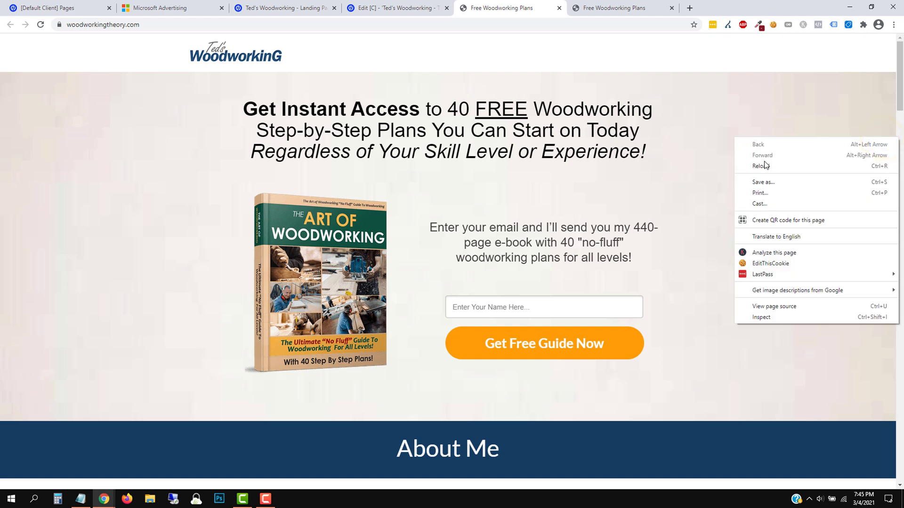
left_click(772, 308)
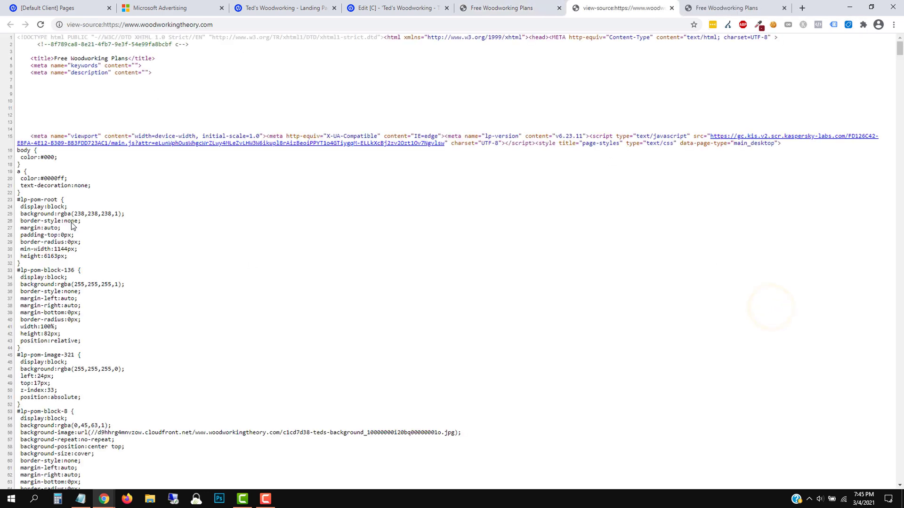
scroll(389, 299, "down", 7)
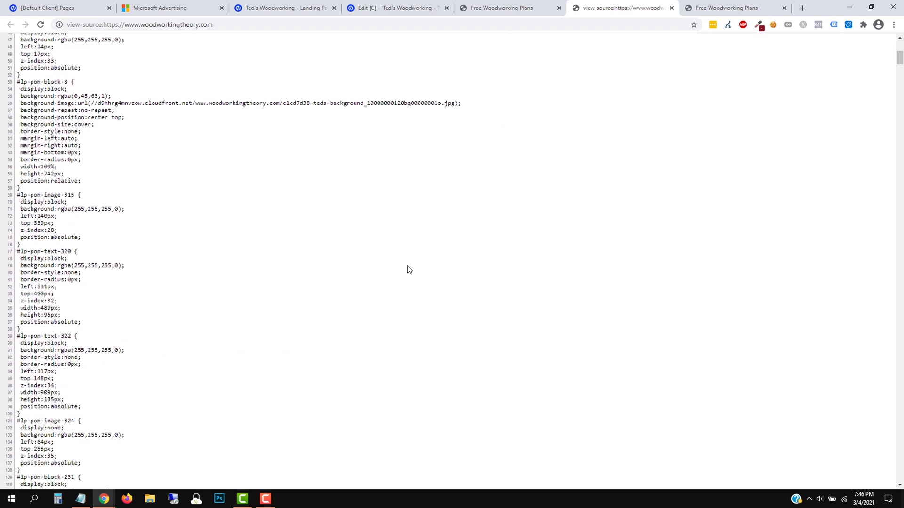
key("ctrl+f")
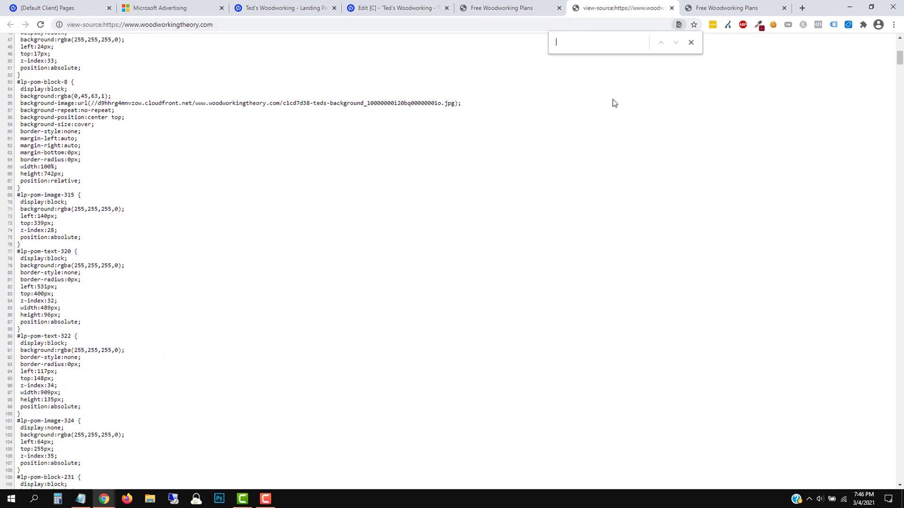
Copy the tag ID of "Another YouTube UET TAG" from Microsoft Advertising, search the landing page source for it, and close the source view
left_click(396, 8)
left_click(188, 8)
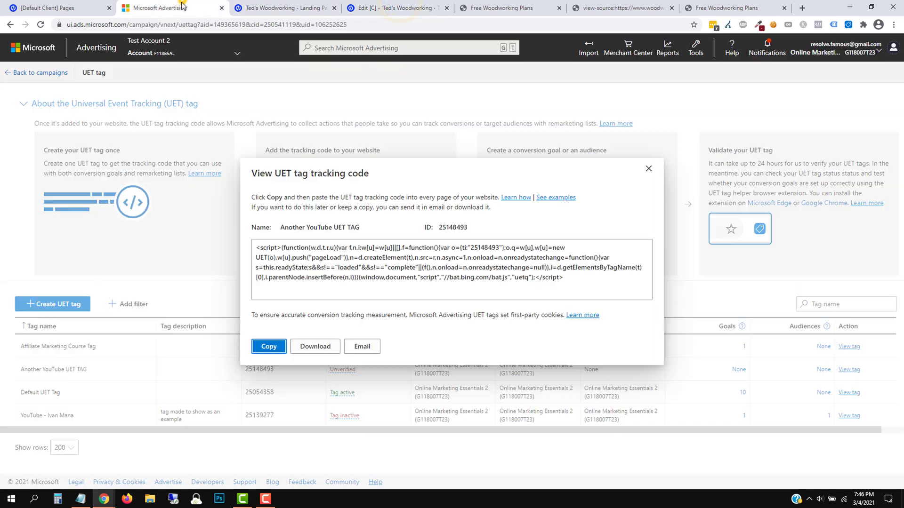
double_click(449, 229)
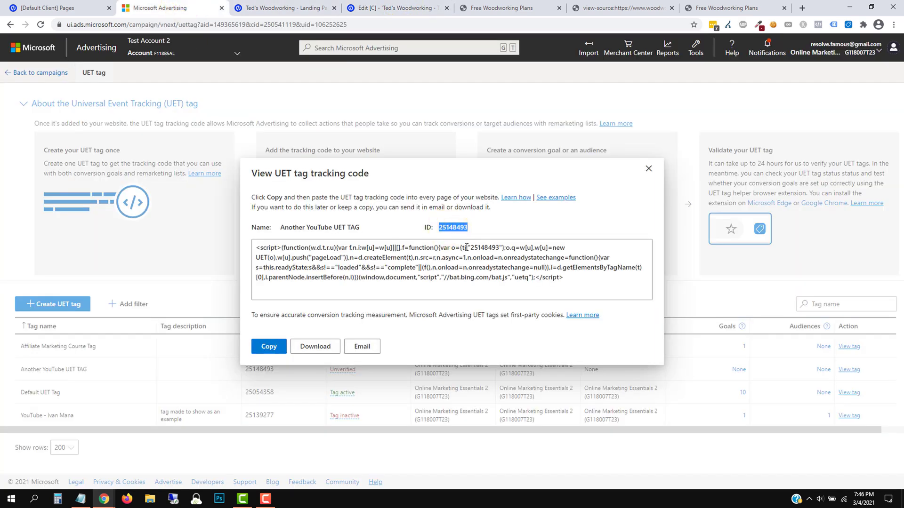
left_click(615, 7)
key("ctrl+f")
key("ctrl+v")
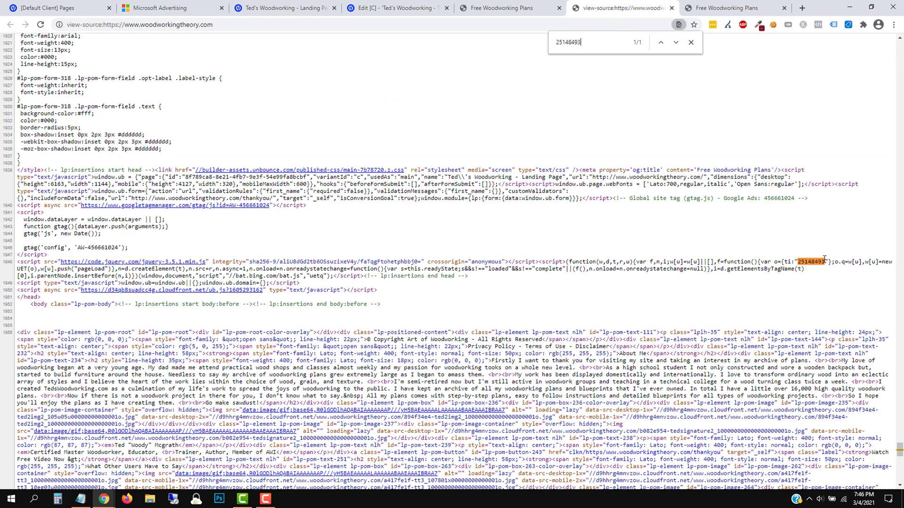
left_click(672, 8)
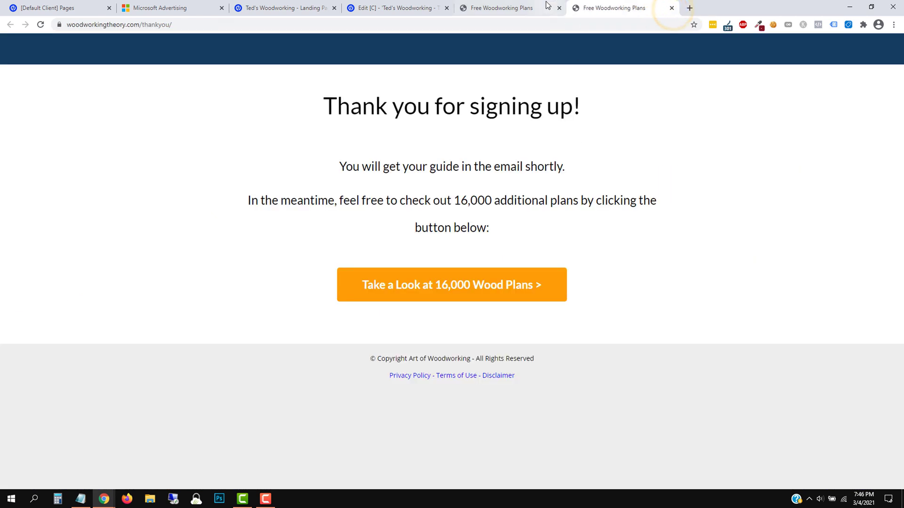
Turn on the UET Tag Helper on the live landing page, reload the page and open the helper's tag report
left_click(517, 11)
left_click(849, 25)
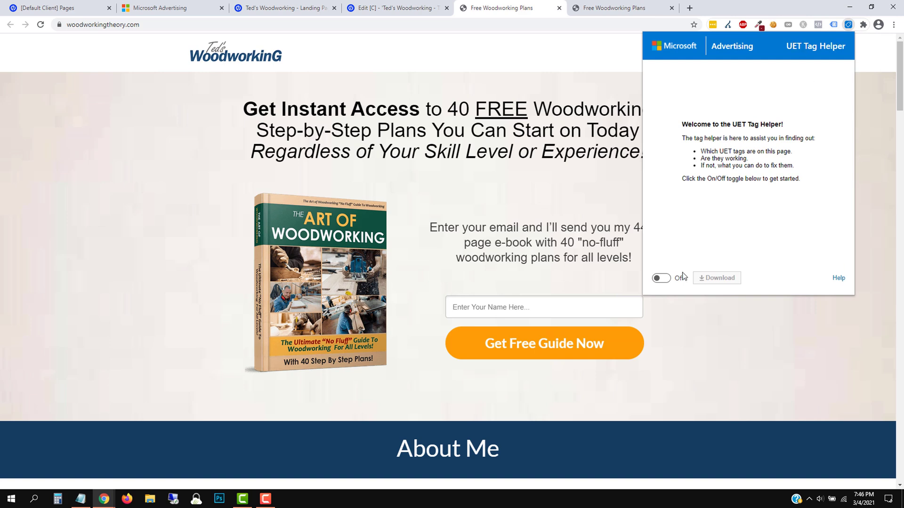
left_click(662, 278)
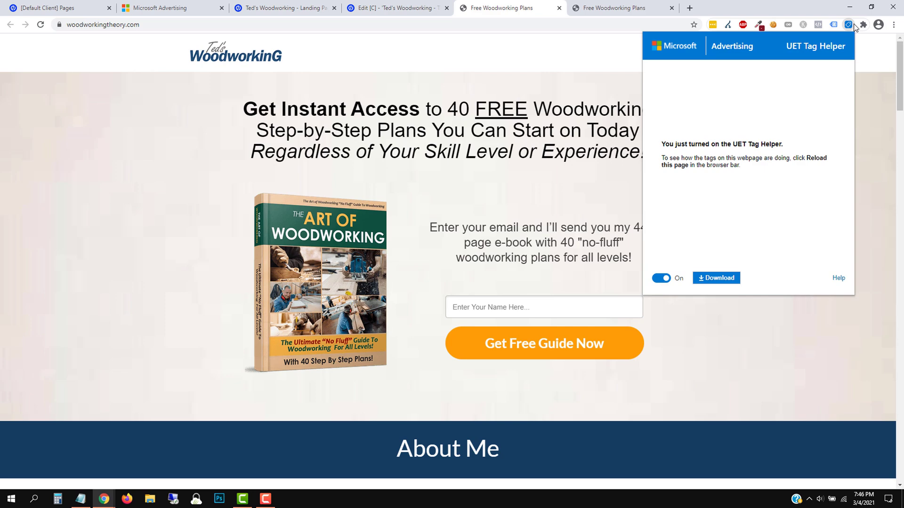
left_click(40, 25)
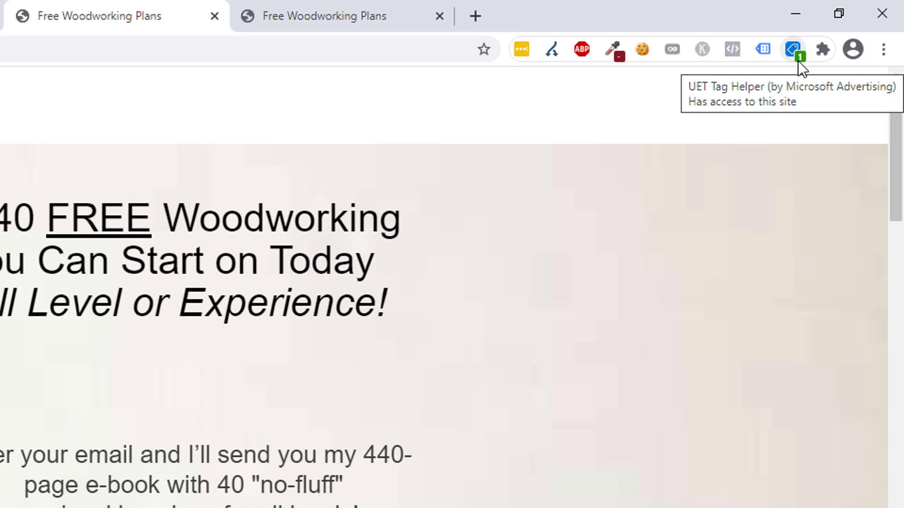
left_click(799, 60)
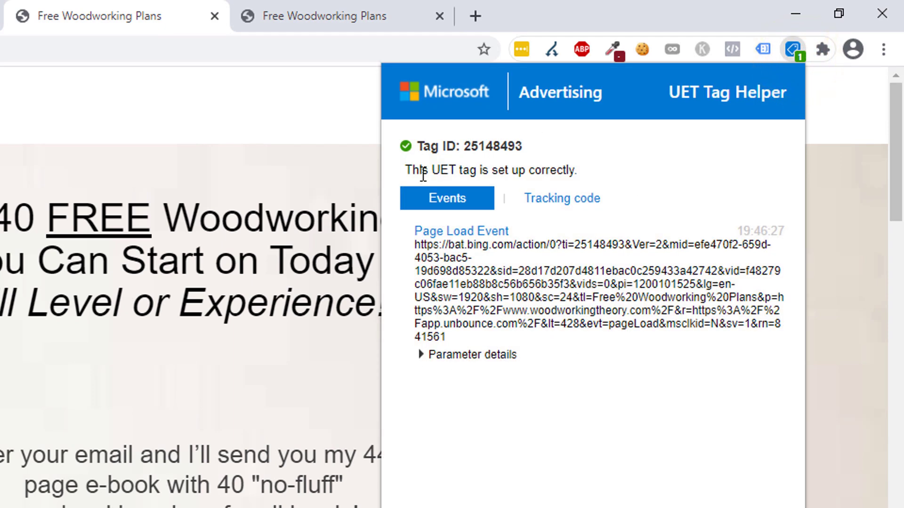
Check the tag ID in the UET Tag Helper report against the ID of "Another YouTube UET TAG" in Microsoft Advertising
left_click_drag(424, 175, 556, 171)
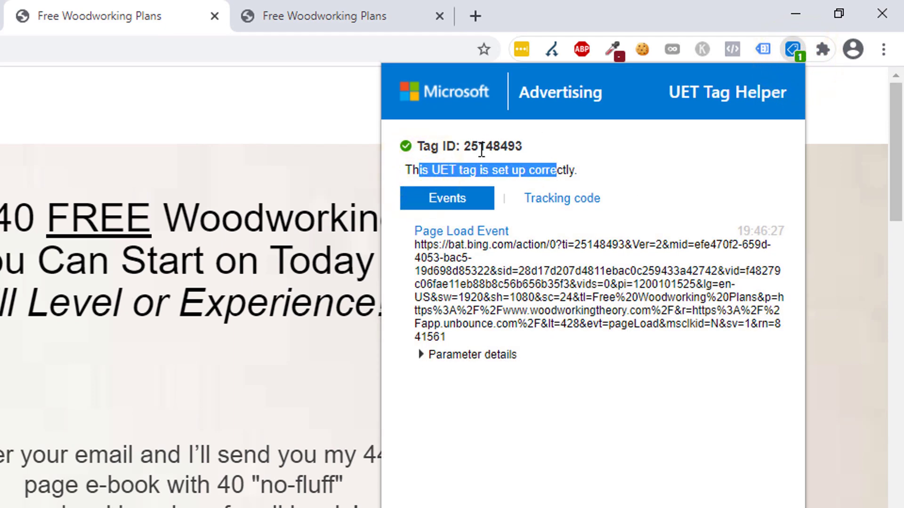
double_click(481, 150)
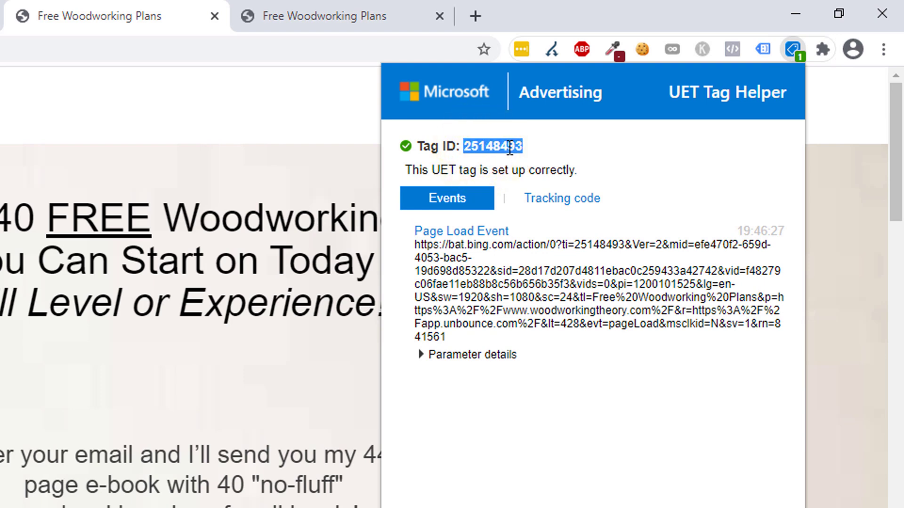
left_click_drag(492, 146, 542, 145)
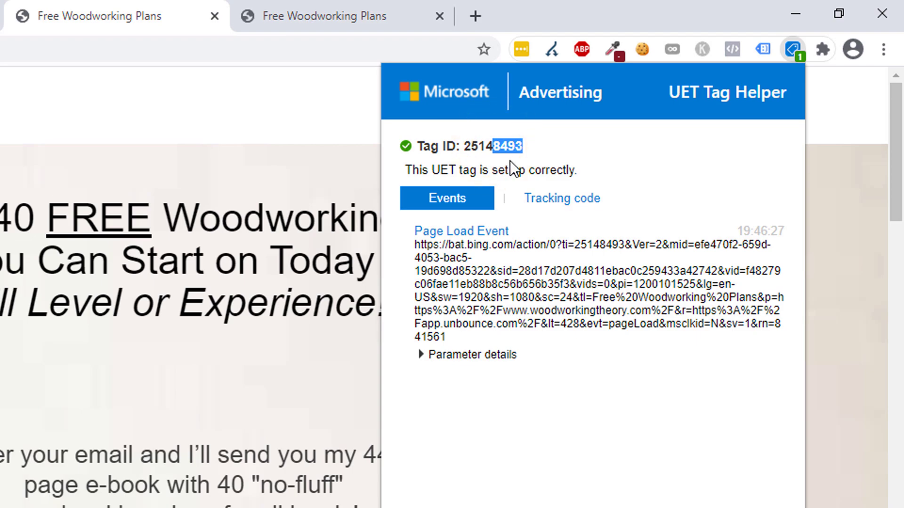
left_click(472, 146)
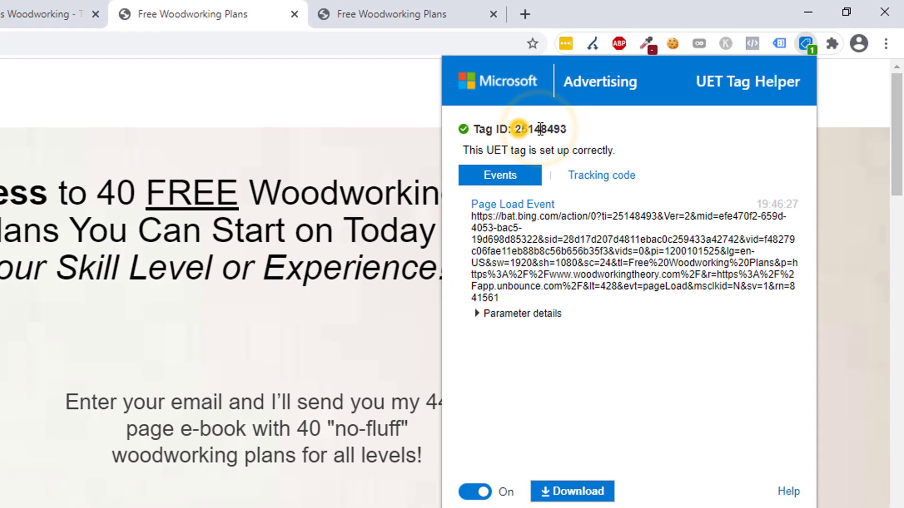
left_click_drag(521, 129, 541, 129)
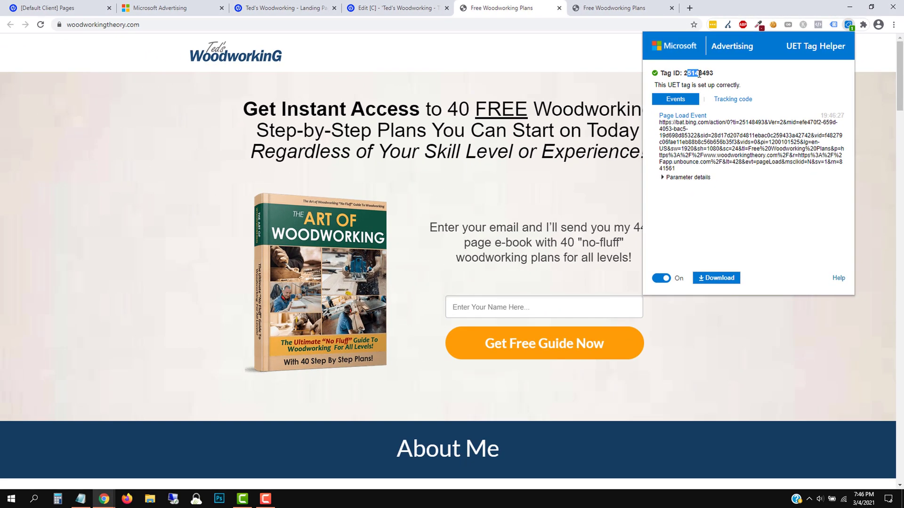
left_click(160, 8)
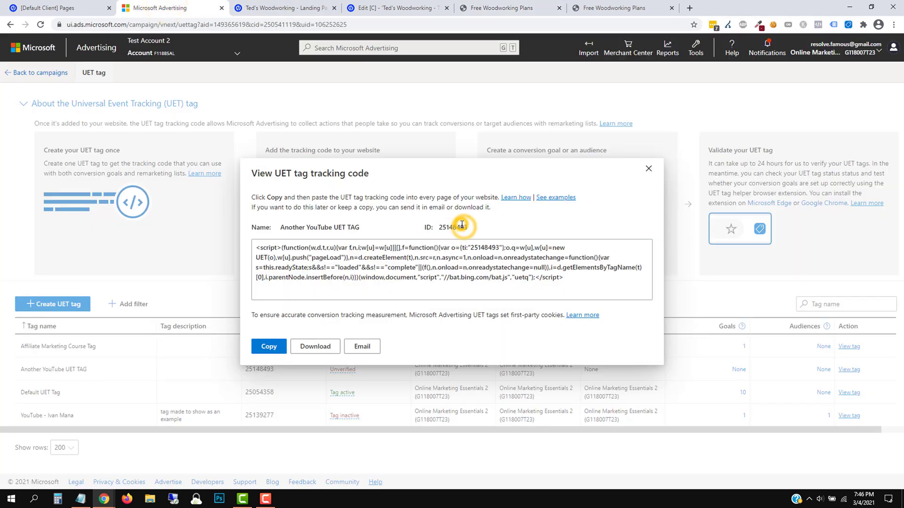
Turn on the UET Tag Helper on the live thank-you page, reload the page and check the helper's tag report
left_click(485, 5)
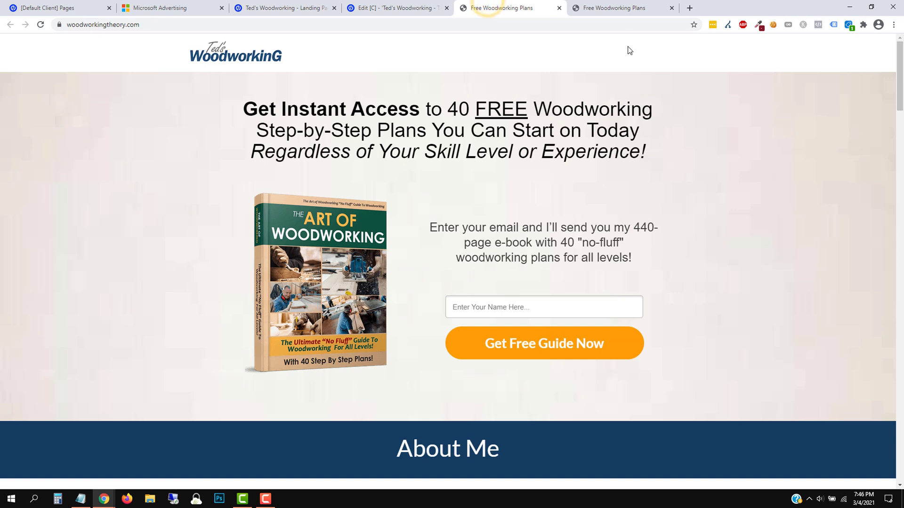
left_click(635, 5)
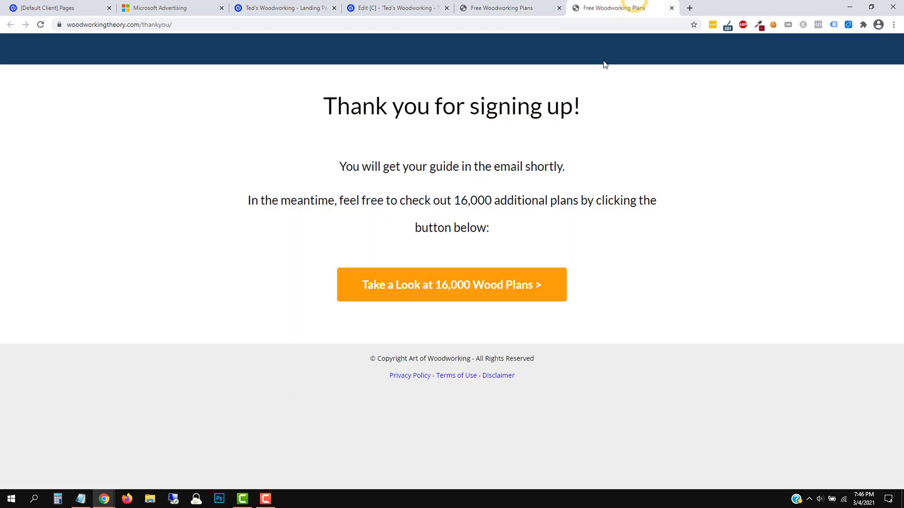
left_click(850, 24)
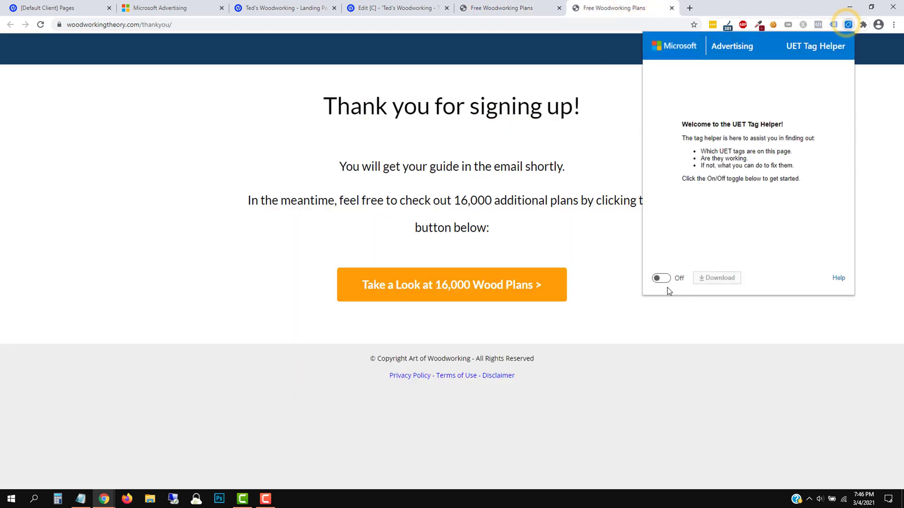
left_click(661, 278)
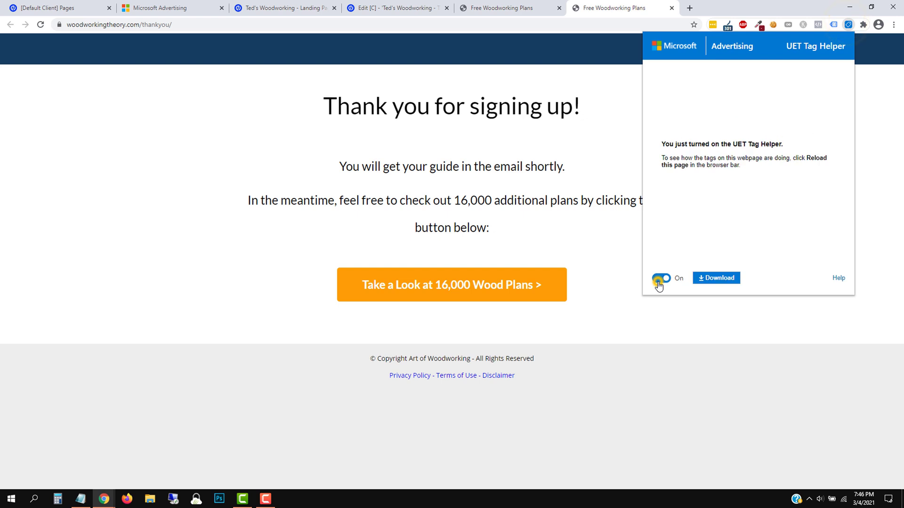
left_click(40, 25)
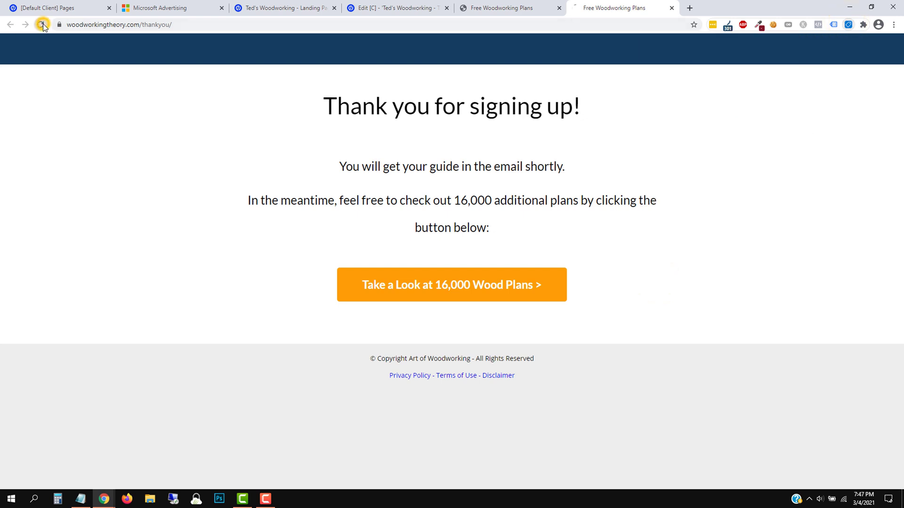
left_click(845, 27)
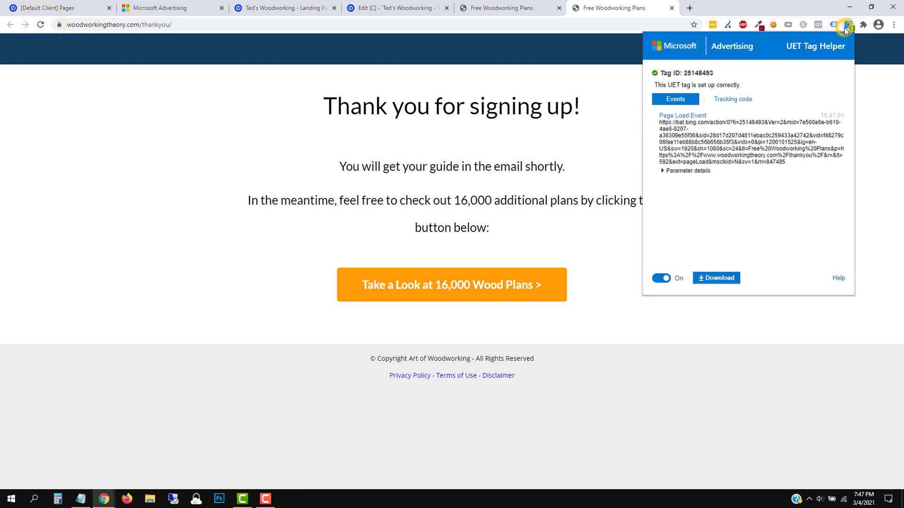
left_click(708, 74)
left_click(891, 126)
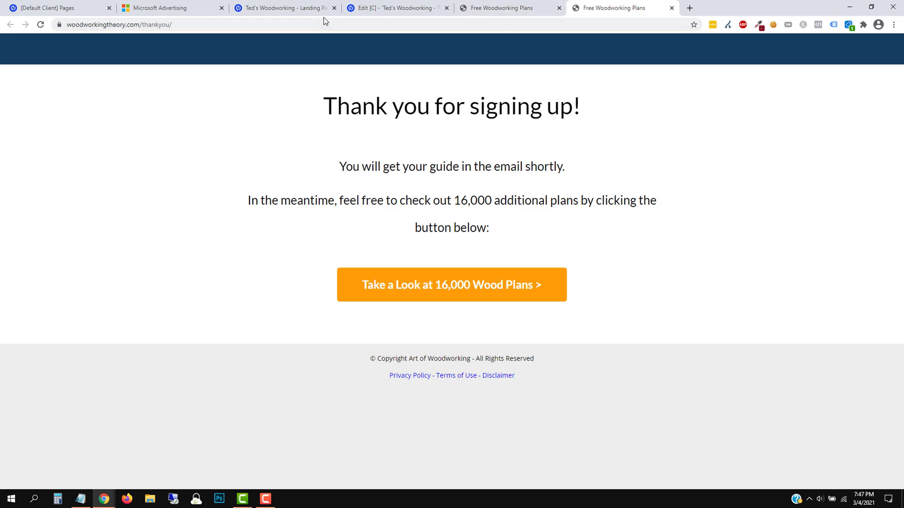
Open the conversion goals in Microsoft Advertising, review the existing goals and look at the thank-you page in Unbounce
left_click(195, 7)
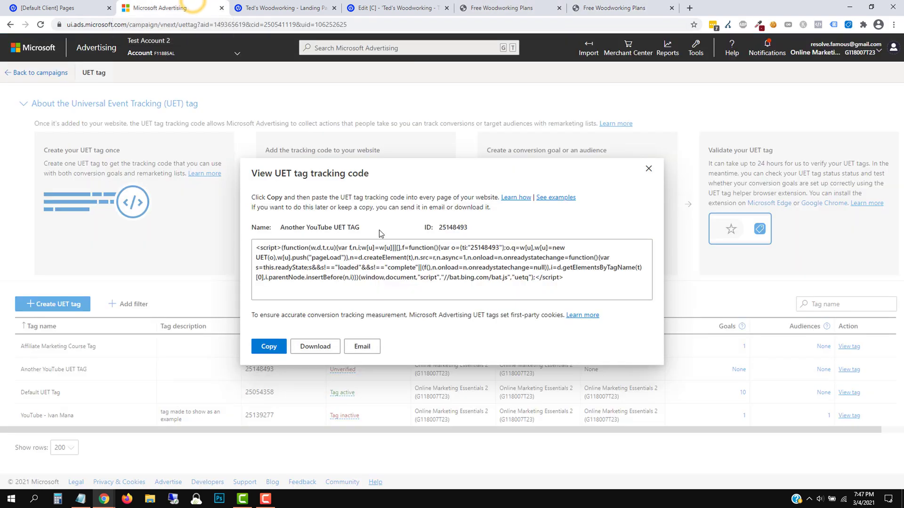
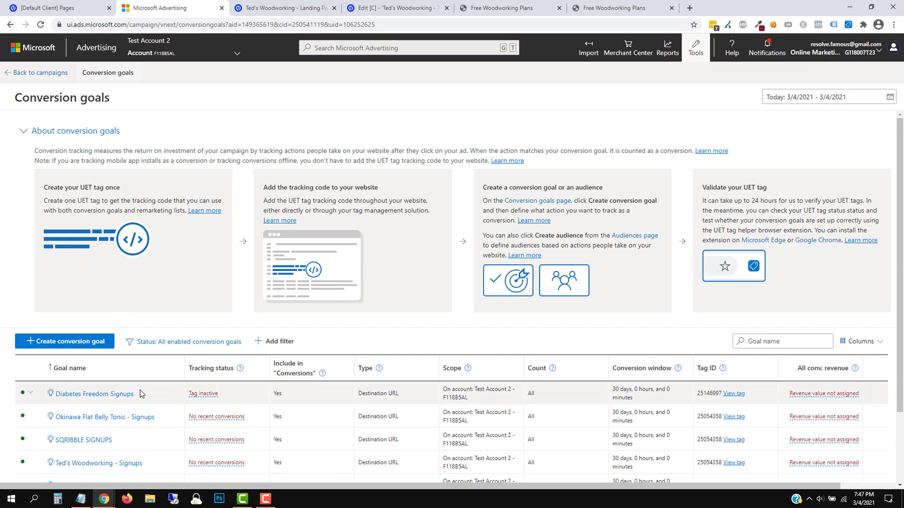
scroll(130, 417, "down", 2)
left_click(26, 303)
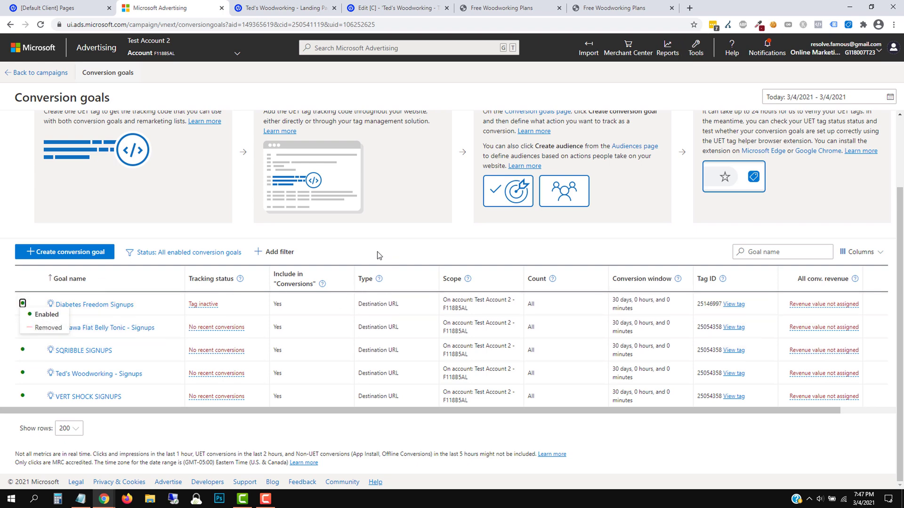
left_click(363, 254)
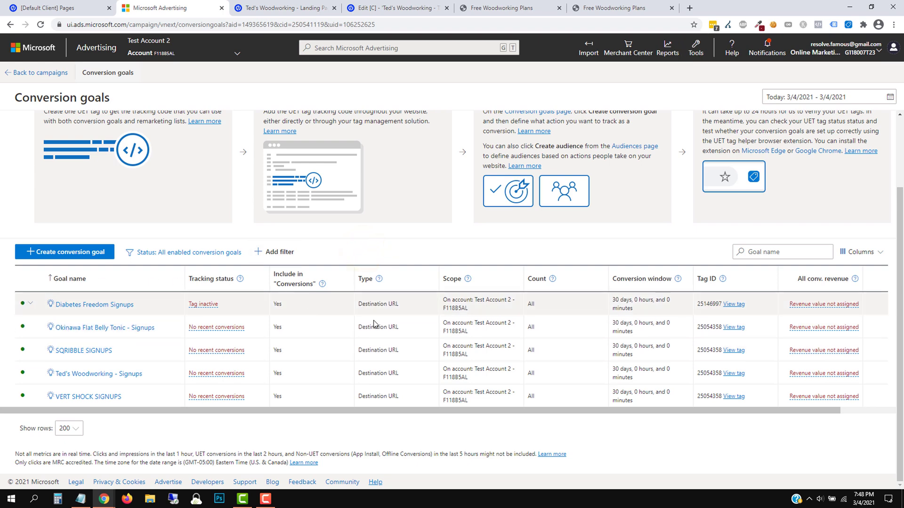
scroll(266, 363, "up", 2)
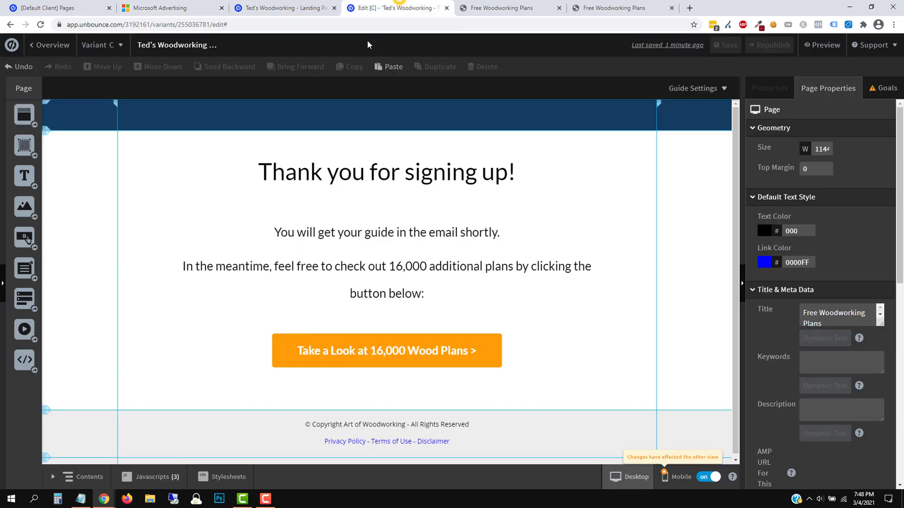
left_click(390, 7)
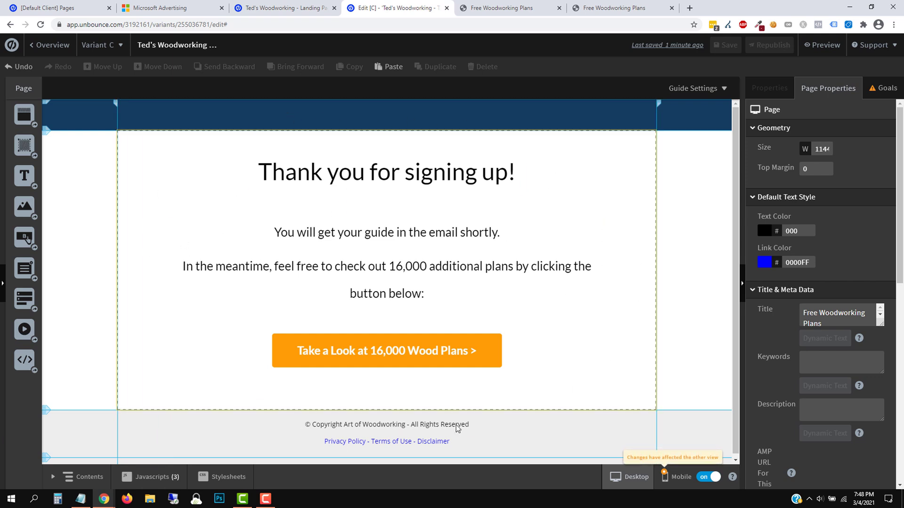
left_click(170, 8)
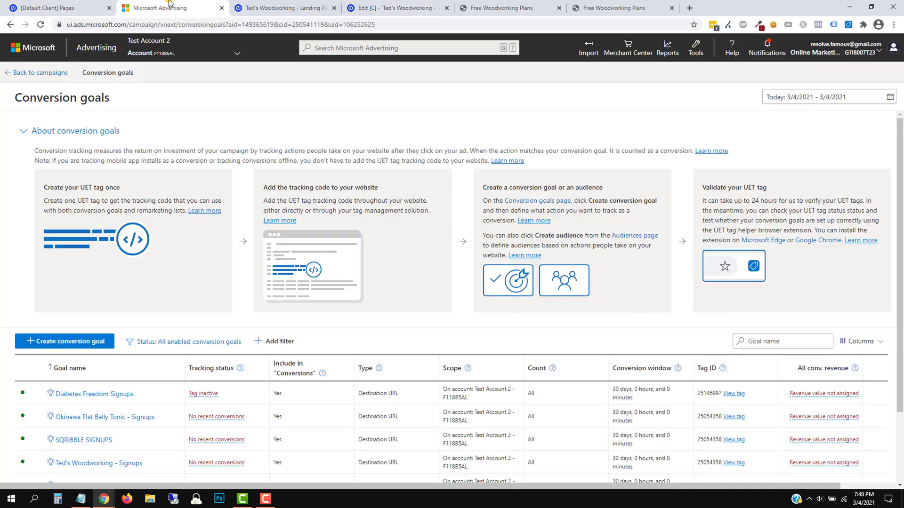
Create a conversion goal named "Teds woodworking guide signups" with the Destination URL type and continue to its goal details
left_click(49, 346)
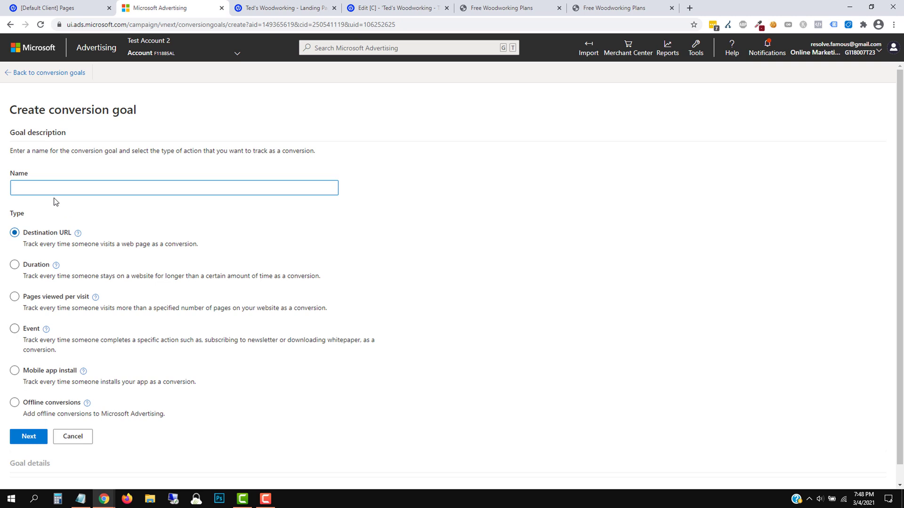
left_click(49, 193)
left_click(377, 6)
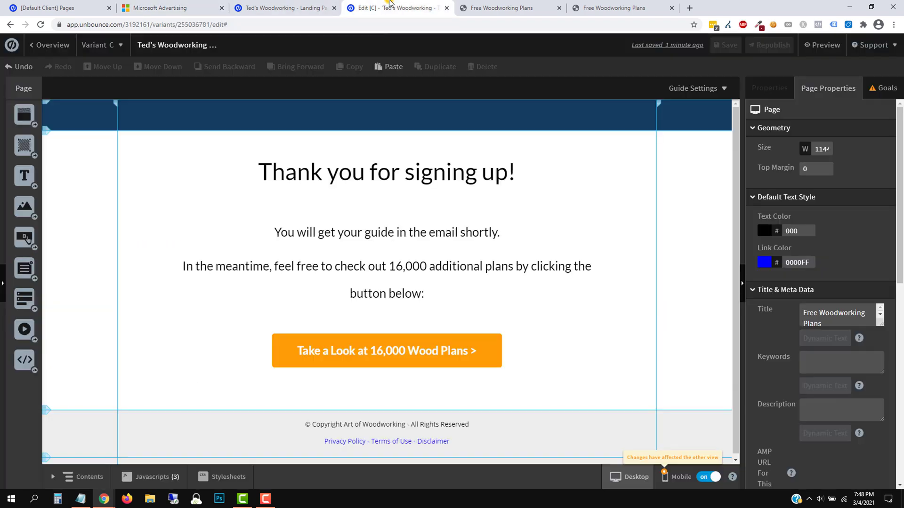
left_click(152, 5)
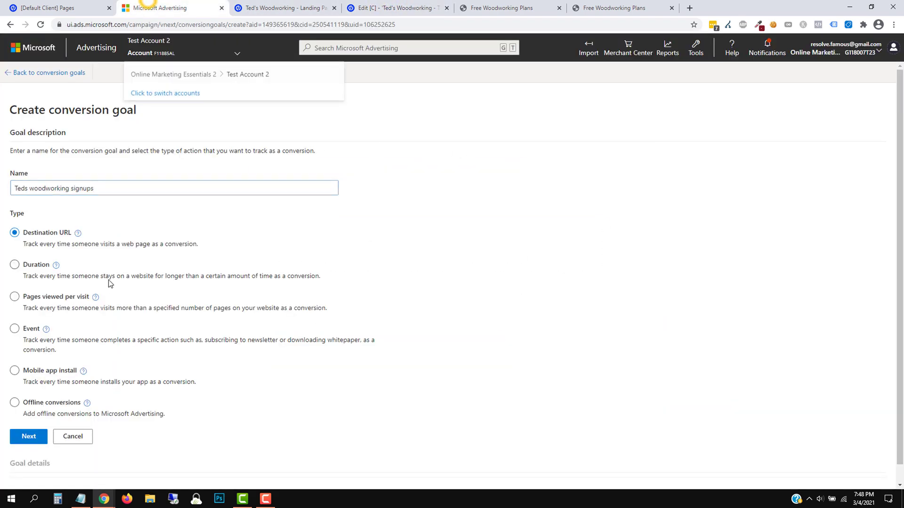
left_click(69, 192)
type("guide")
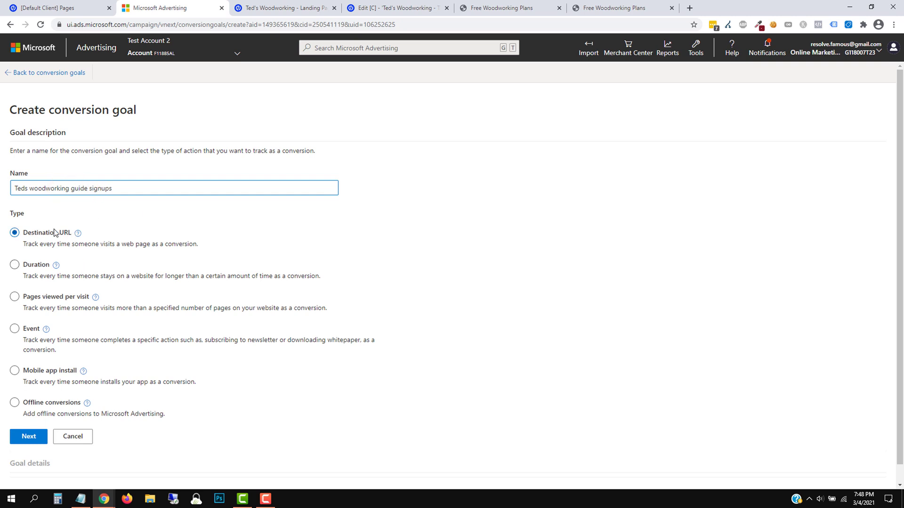
left_click(29, 435)
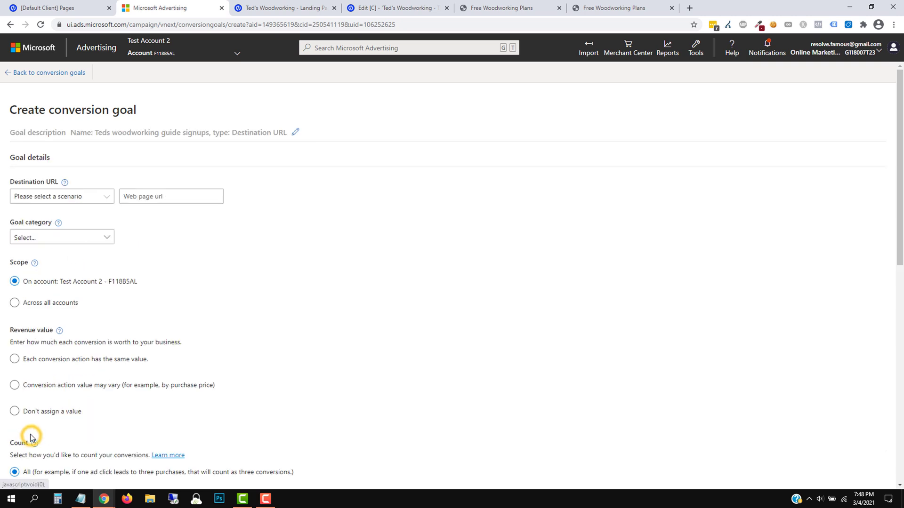
Set the goal's destination URL condition to Contains
left_click(87, 198)
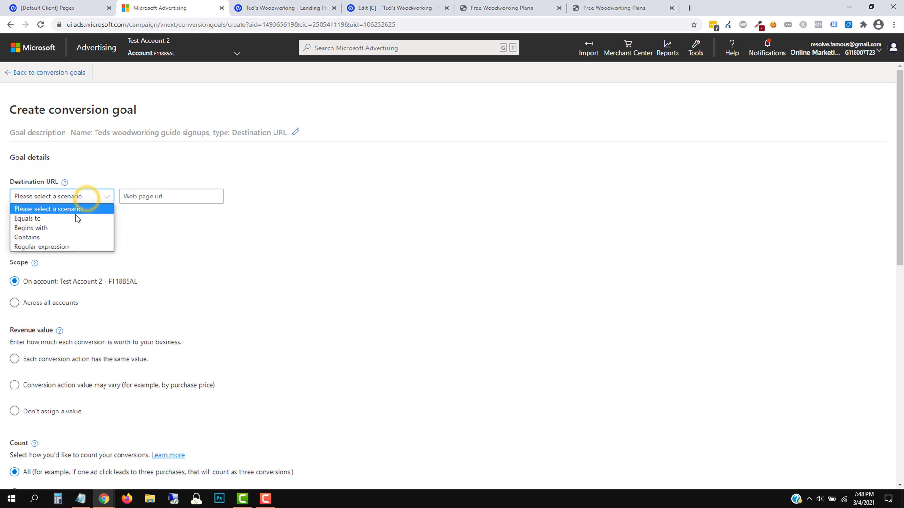
left_click(46, 238)
left_click(142, 196)
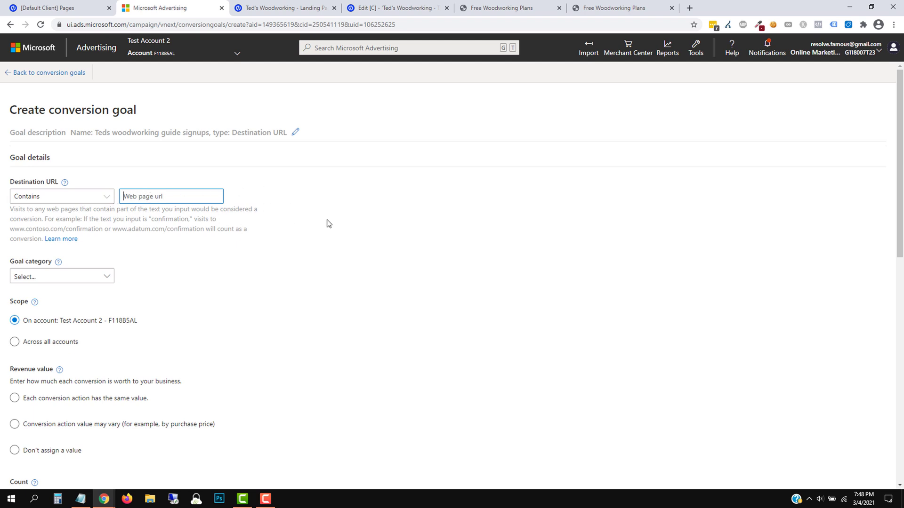
Copy "thankyou" from the live thank-you page's address and paste it as the web page URL text of the conversion goal
left_click(639, 14)
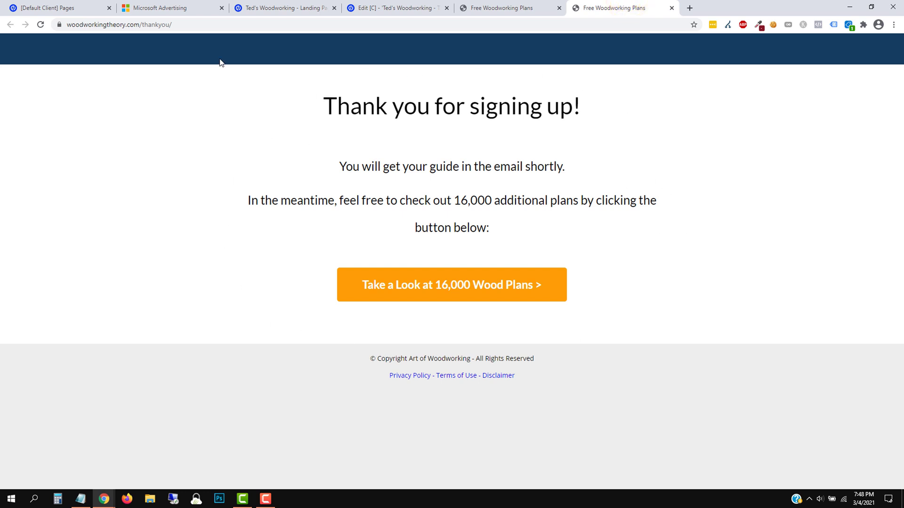
double_click(169, 24)
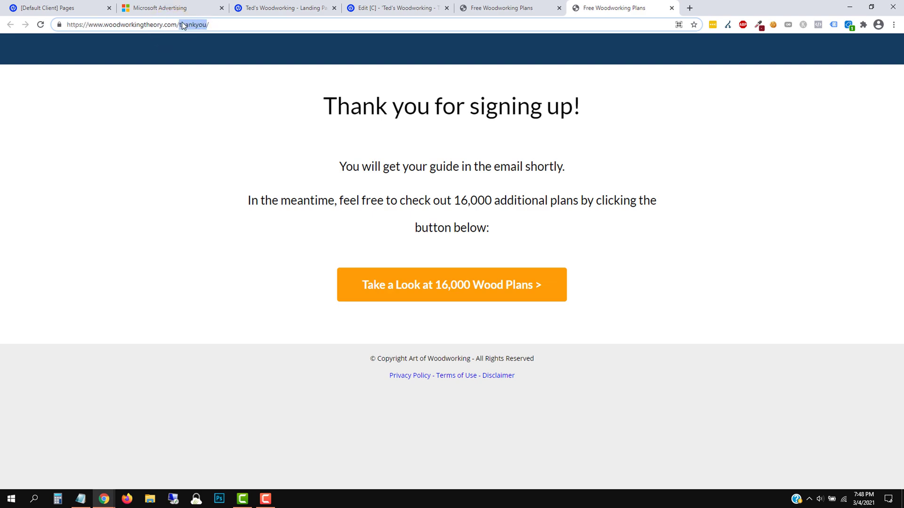
left_click(542, 6)
left_click(142, 26)
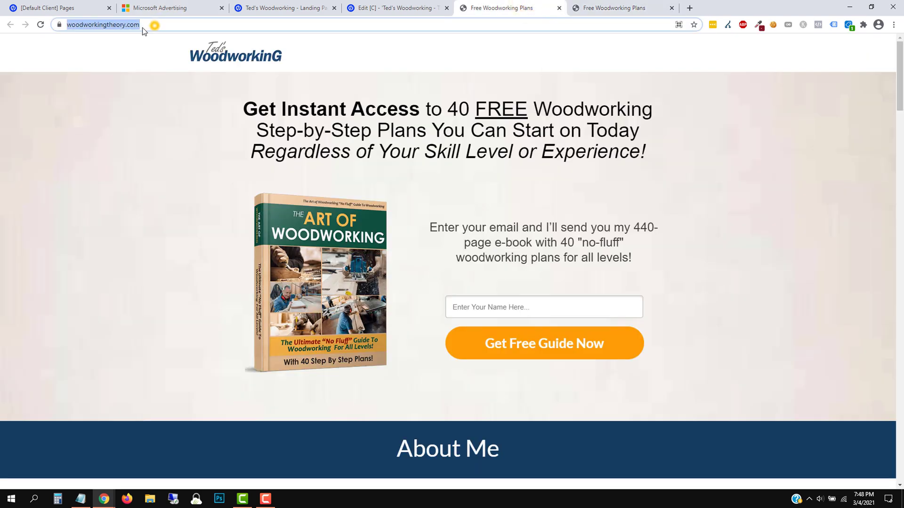
left_click(633, 5)
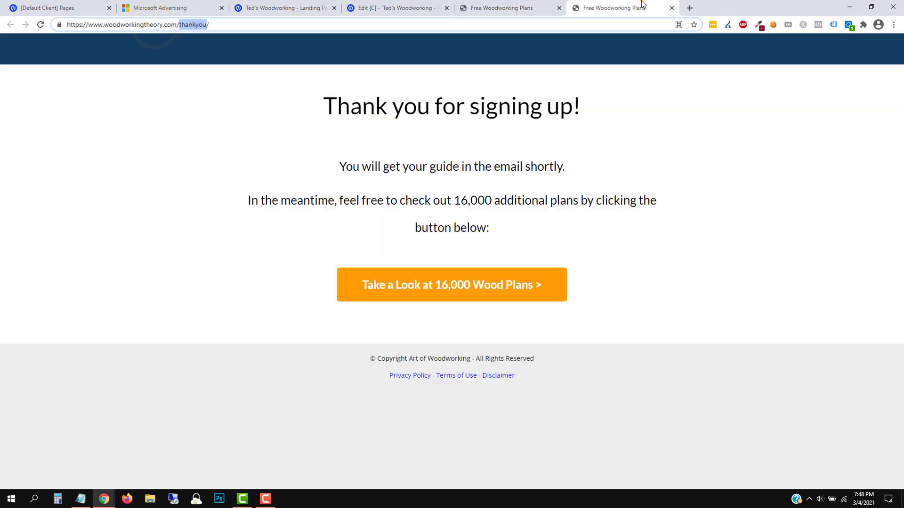
right_click(190, 24)
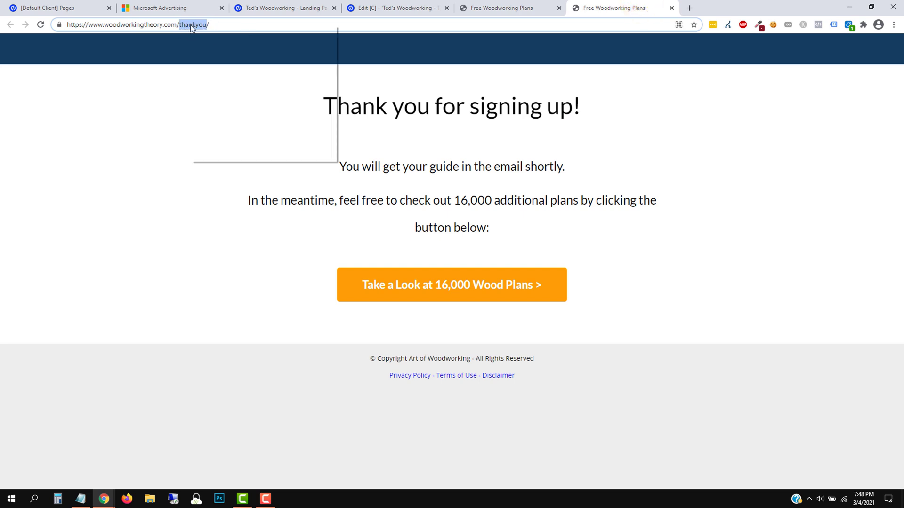
left_click(216, 75)
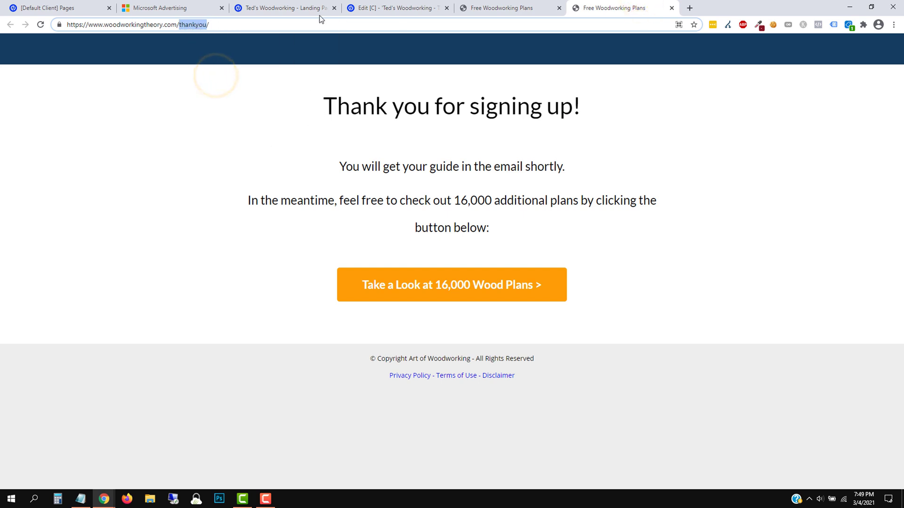
left_click(153, 7)
right_click(143, 201)
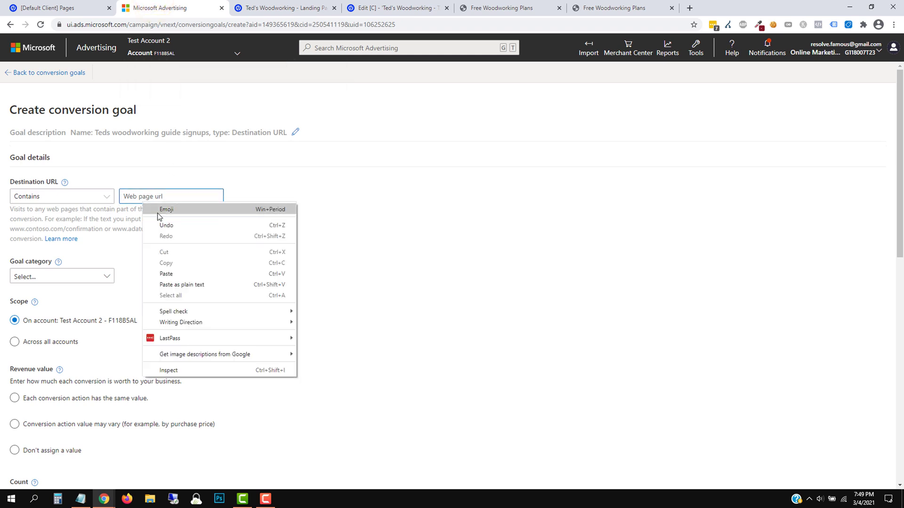
left_click(170, 270)
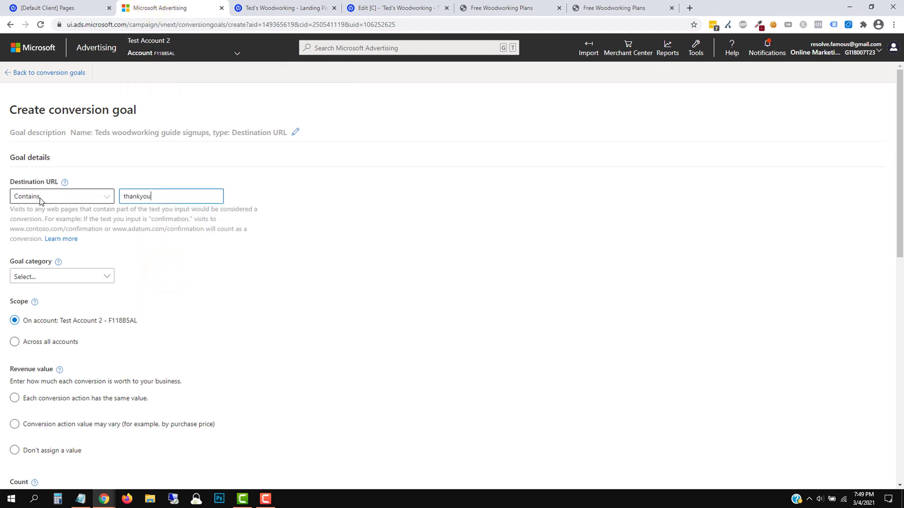
Check the UET tag on the live thank-you page with the UET Tag Helper, and return to the conversion goal form
double_click(136, 196)
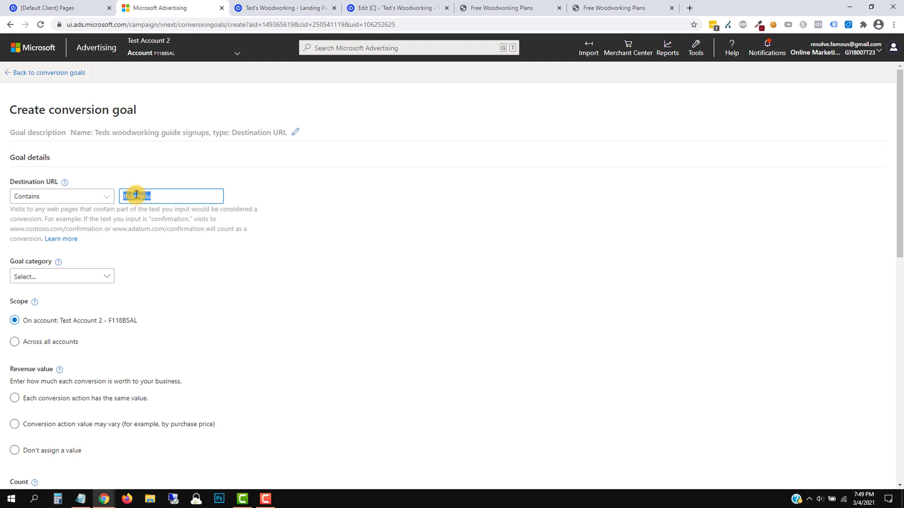
left_click(151, 214)
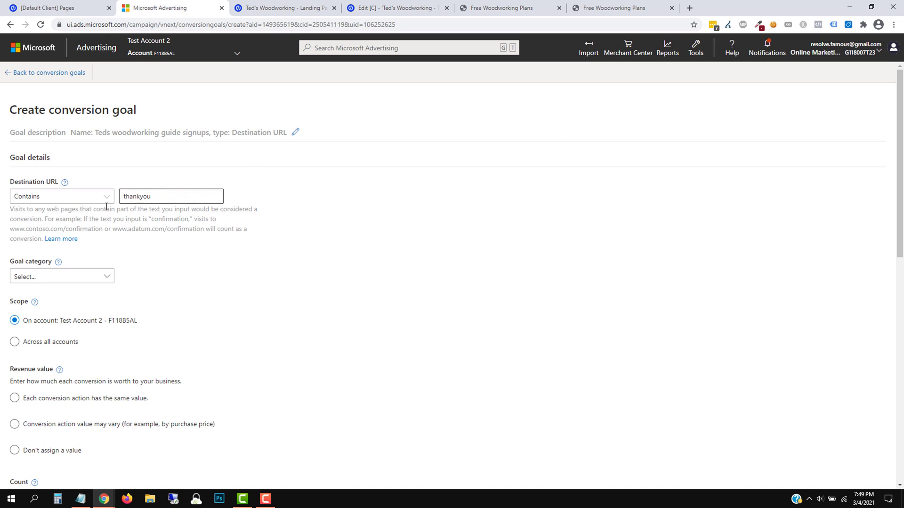
left_click(616, 2)
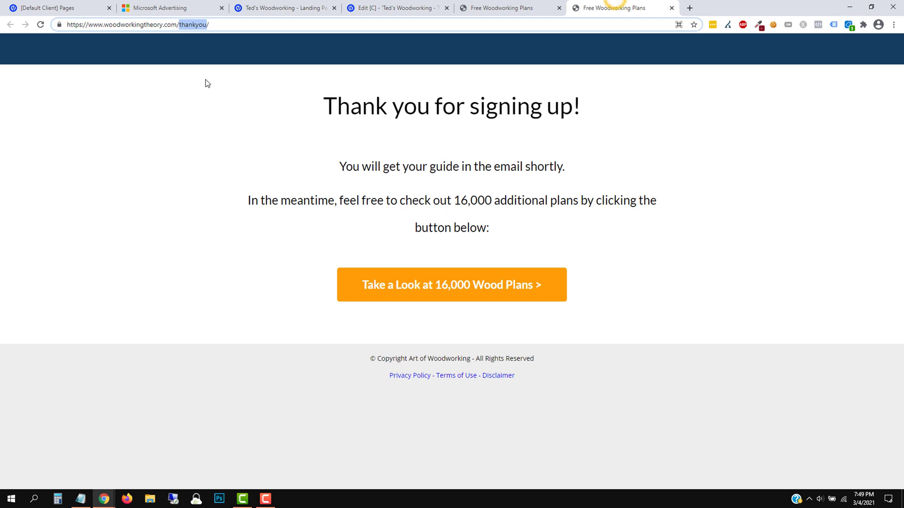
left_click(851, 26)
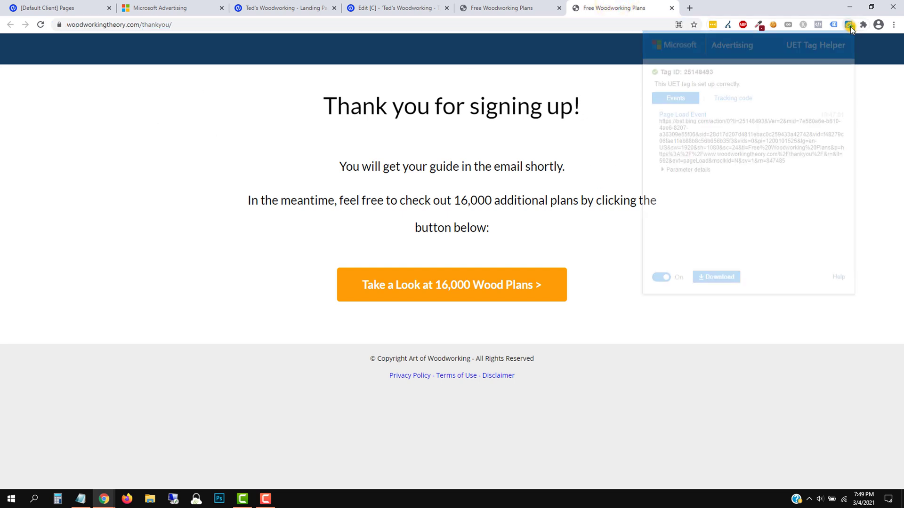
left_click(407, 141)
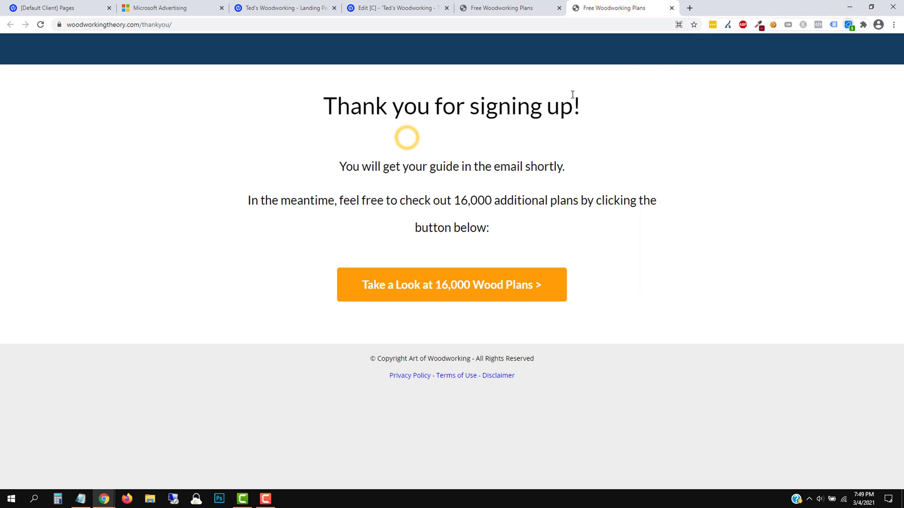
left_click(195, 6)
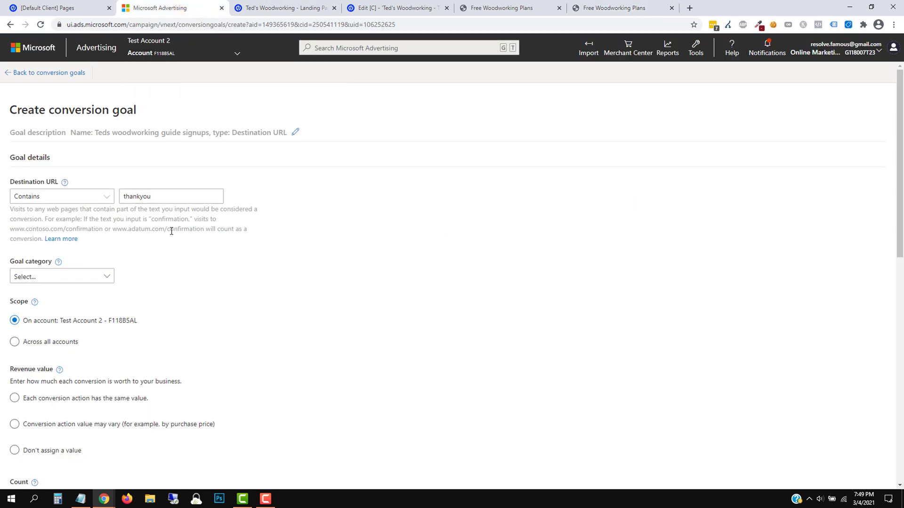
Set the goal category to Sign-up and review the account-level scope of the conversion goal
scroll(172, 231, "down", 1)
left_click(49, 230)
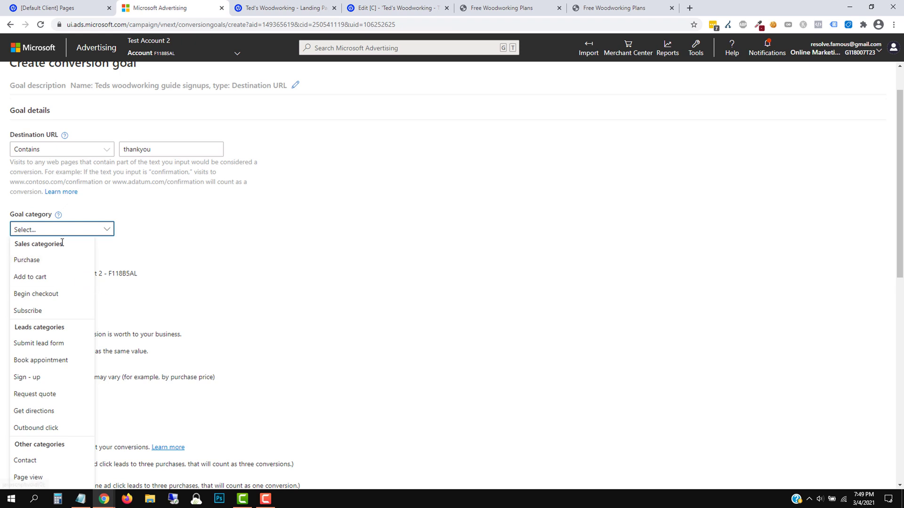
left_click(38, 377)
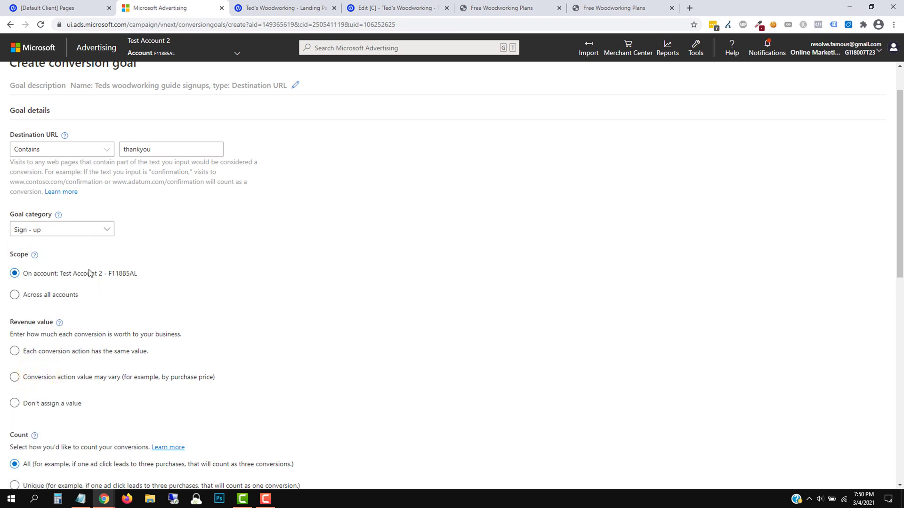
left_click_drag(34, 274, 126, 274)
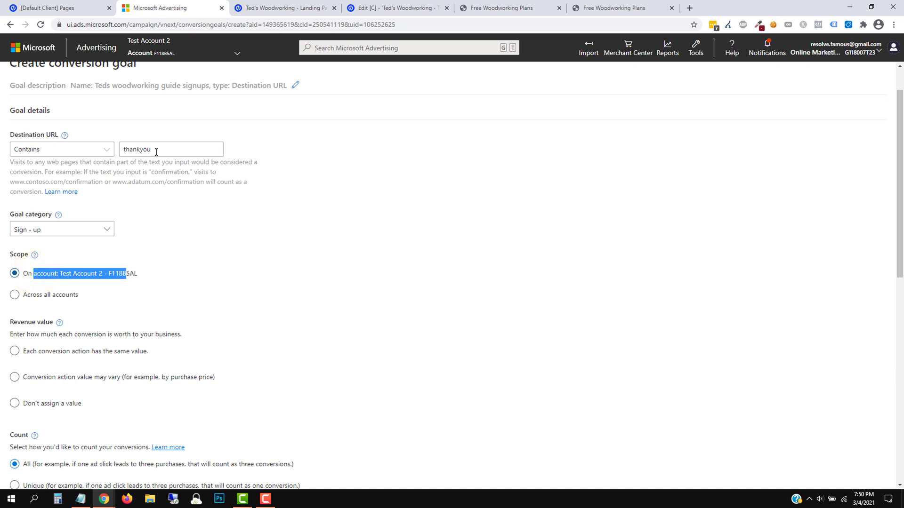
Try the revenue value options, including a varying value and the same value of 5 Canadian Dollars for each conversion
scroll(202, 312, "down", 2)
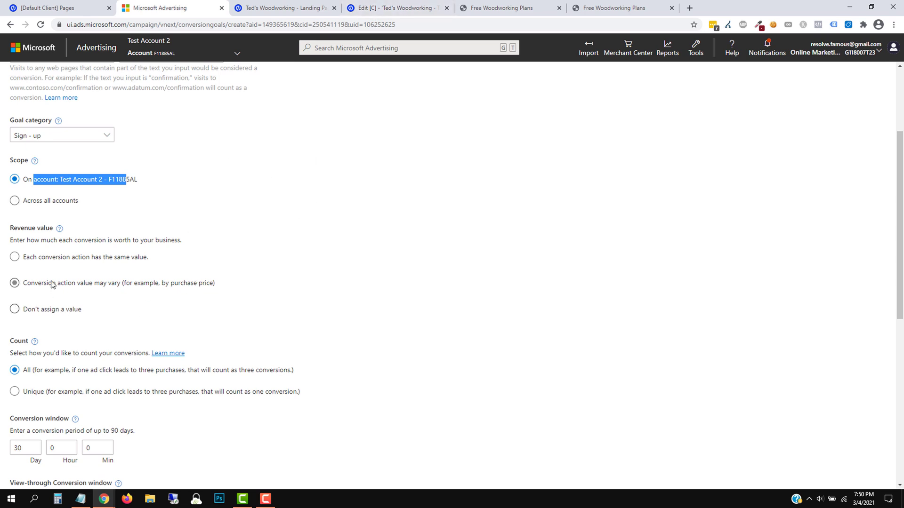
left_click(61, 258)
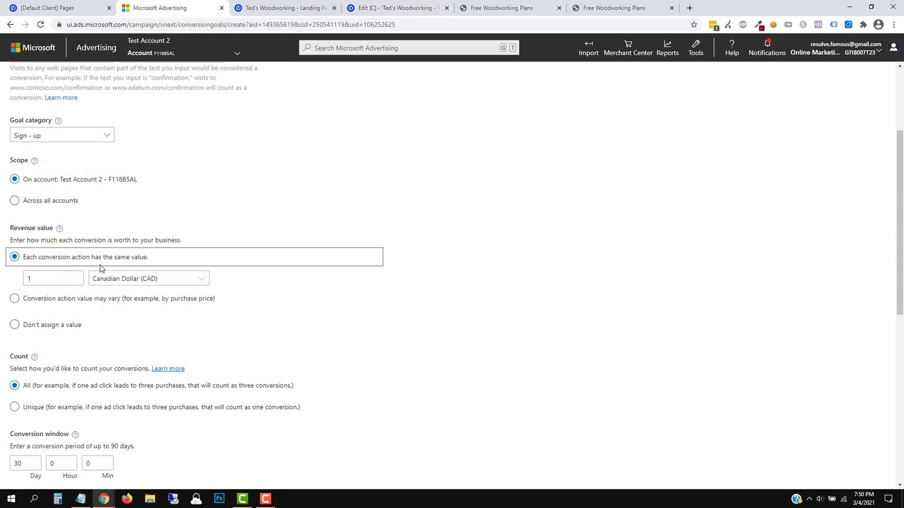
left_click(61, 299)
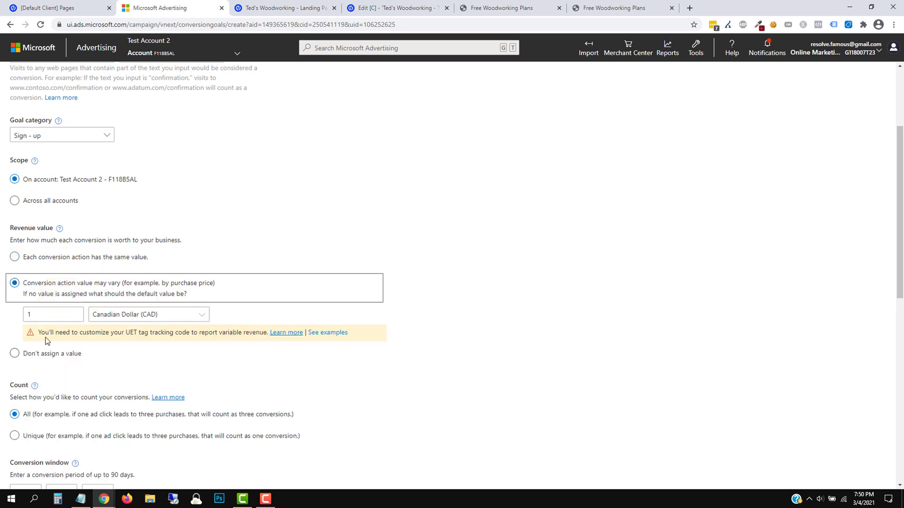
left_click_drag(45, 335, 252, 333)
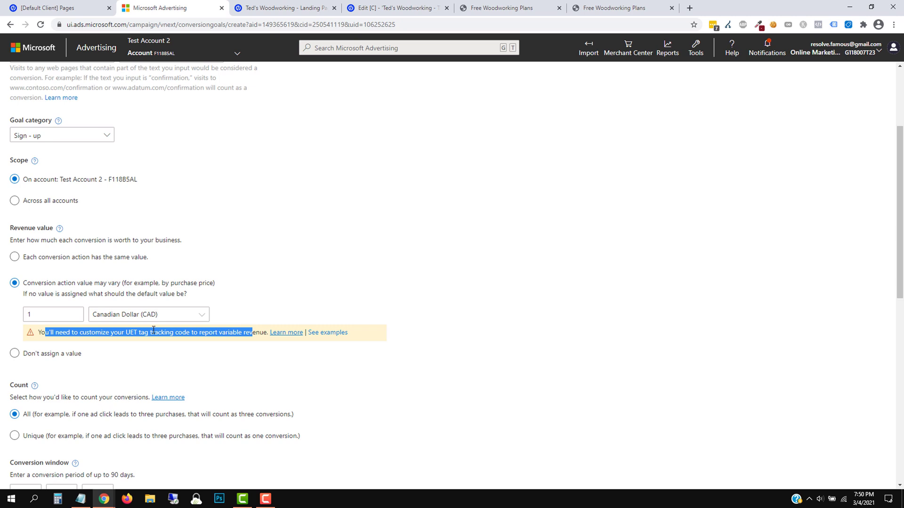
left_click(85, 257)
left_click(31, 282)
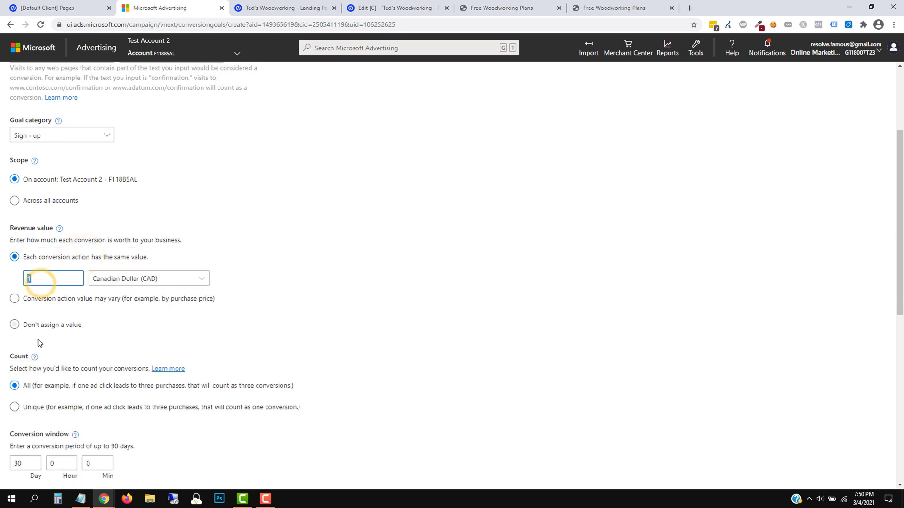
left_click(44, 324)
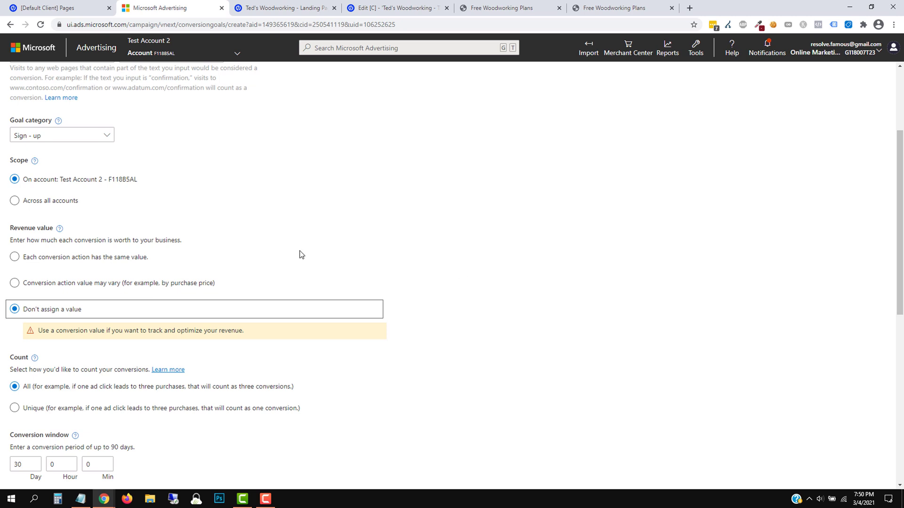
left_click(86, 257)
left_click(54, 277)
type("5")
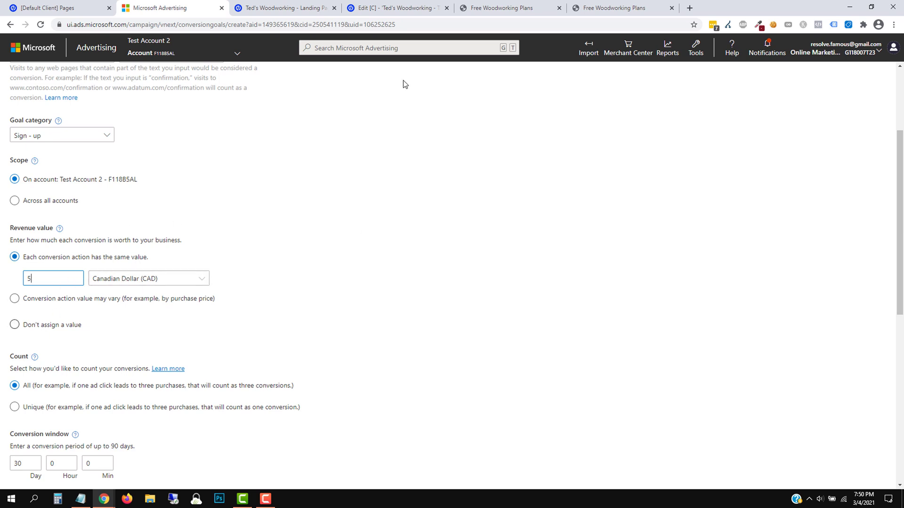
Set the revenue value to "Don't assign a value" and the conversion count to Unique
left_click(42, 324)
scroll(365, 294, "down", 2)
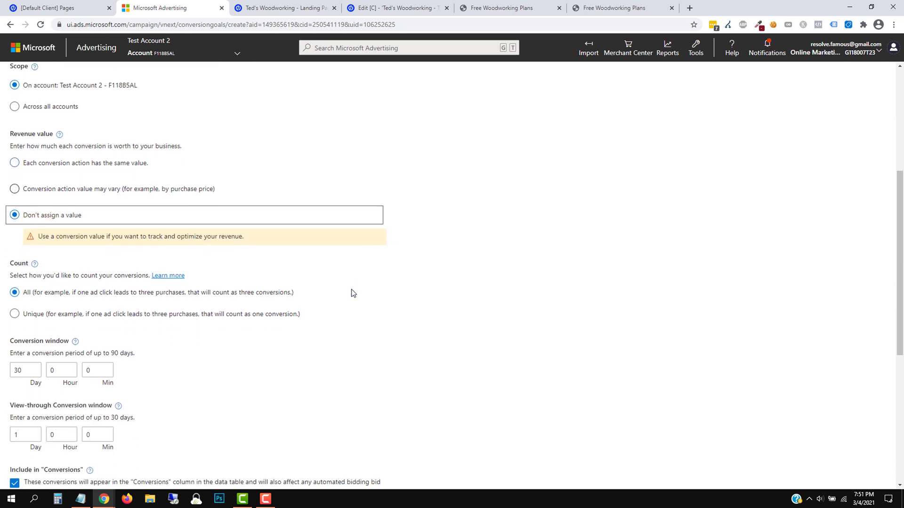
scroll(55, 308, "down", 1)
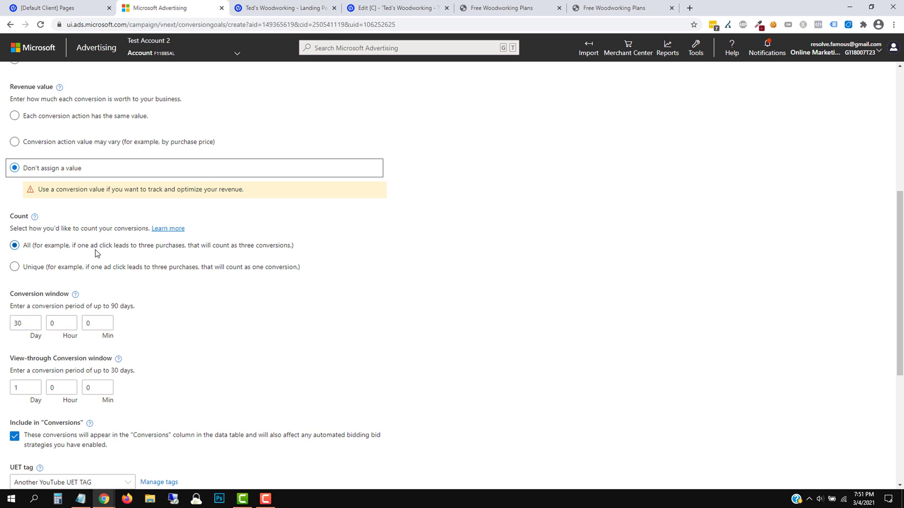
left_click_drag(26, 248, 246, 248)
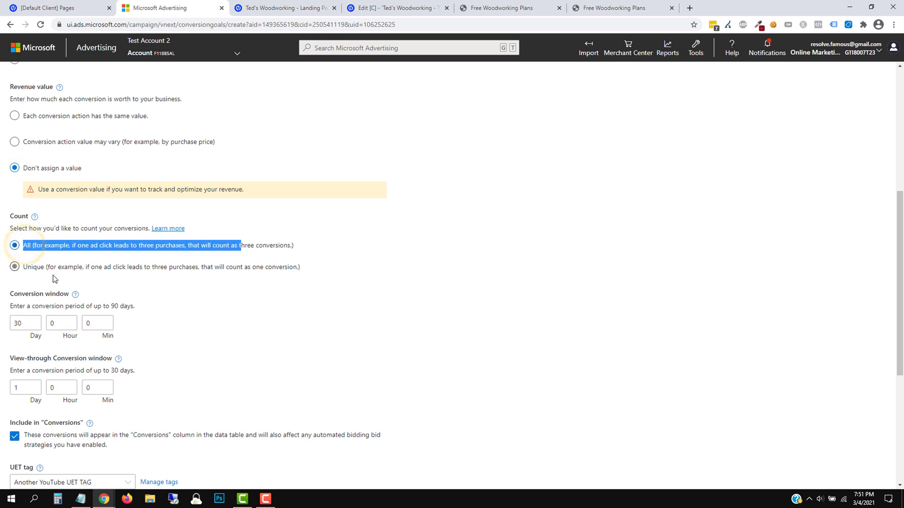
left_click_drag(31, 268, 268, 267)
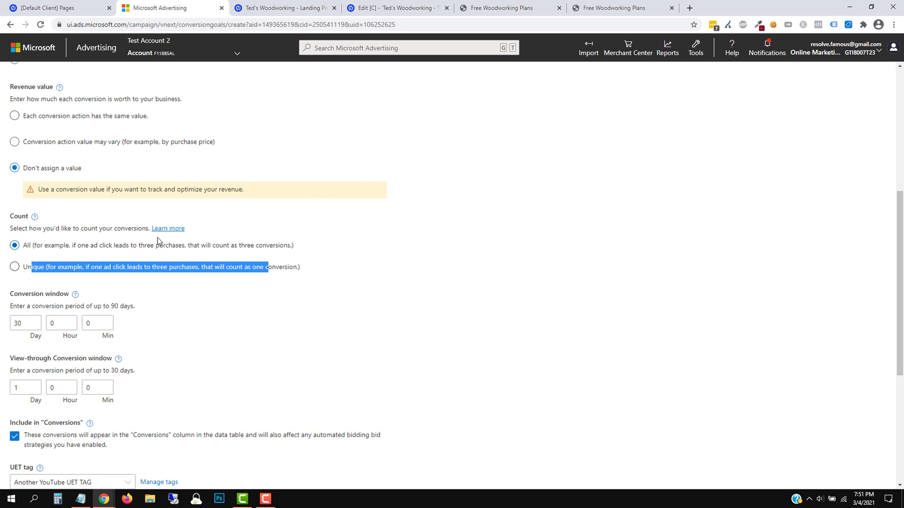
left_click_drag(27, 245, 294, 246)
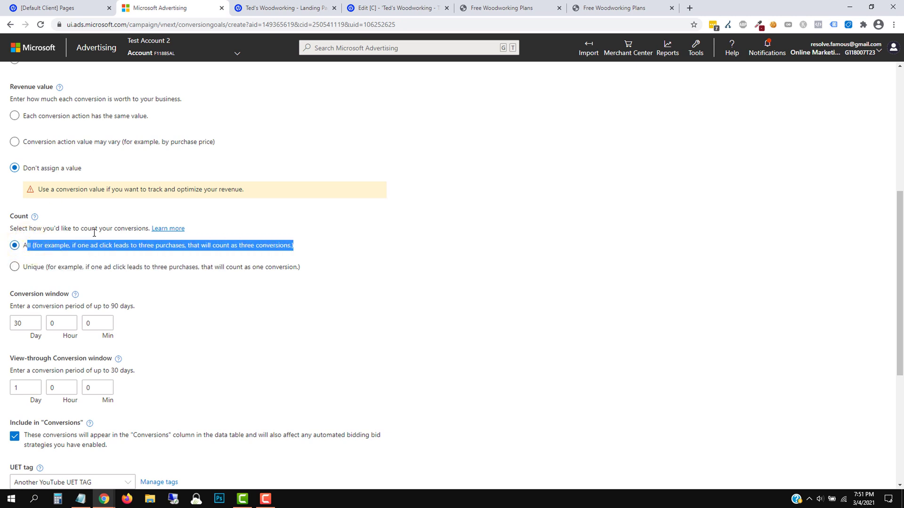
left_click(43, 268)
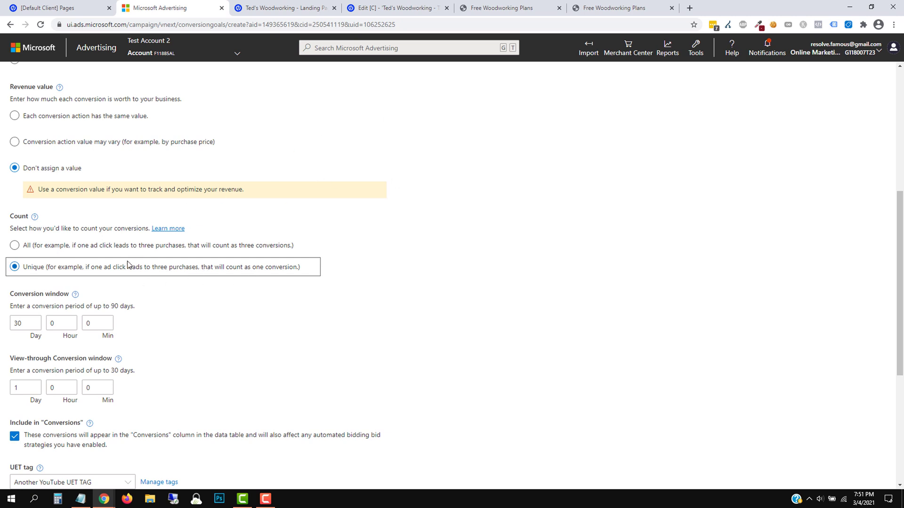
Review the goal's conversion window and view-through conversion window settings
scroll(82, 214, "down", 2)
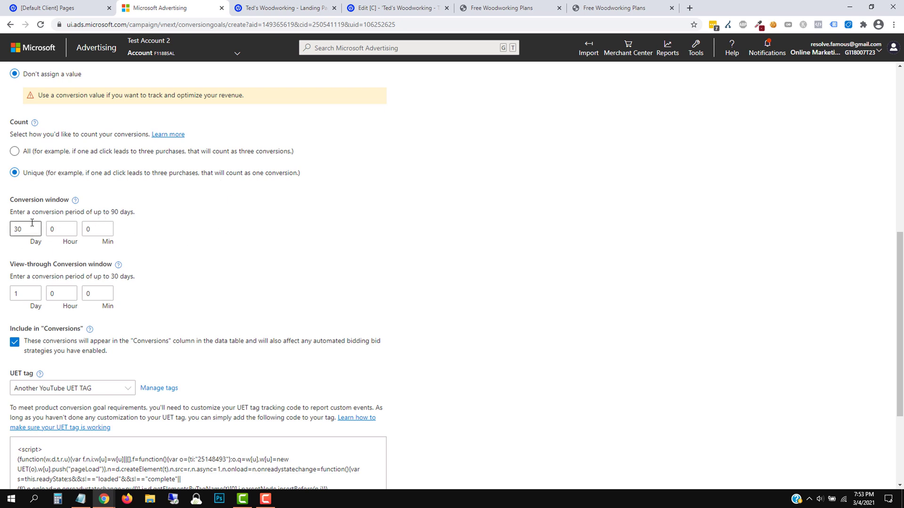
left_click_drag(112, 211, 138, 216)
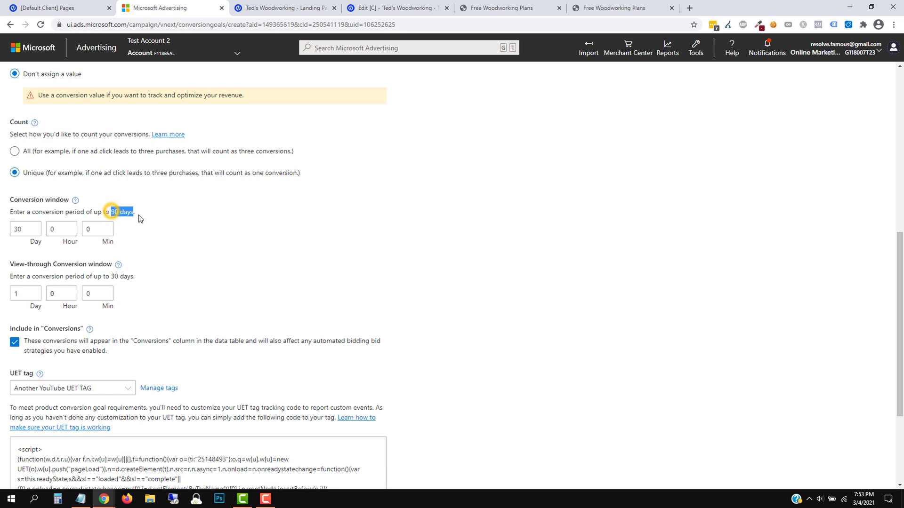
left_click(141, 216)
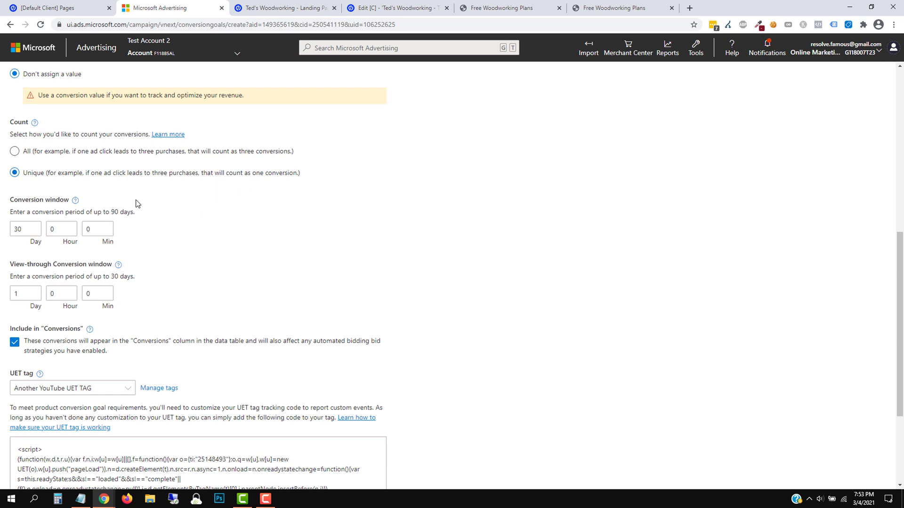
left_click(27, 229)
triple_click(13, 271)
left_click(56, 265)
left_click(21, 289)
Read the Include in "Conversions" setting, switching it off and back on
scroll(126, 292, "down", 1)
left_click_drag(32, 293, 149, 301)
left_click(148, 300)
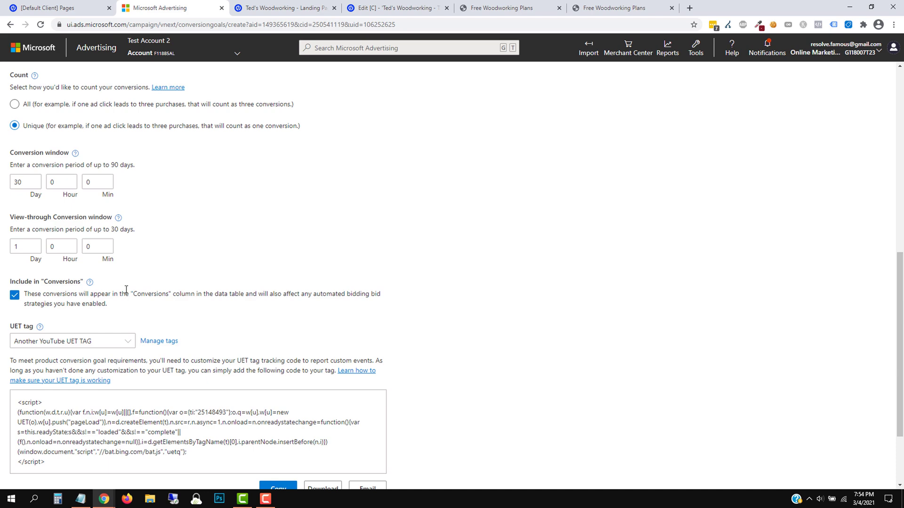
left_click(14, 296)
left_click(15, 295)
scroll(249, 178, "up", 4)
scroll(425, 228, "down", 6)
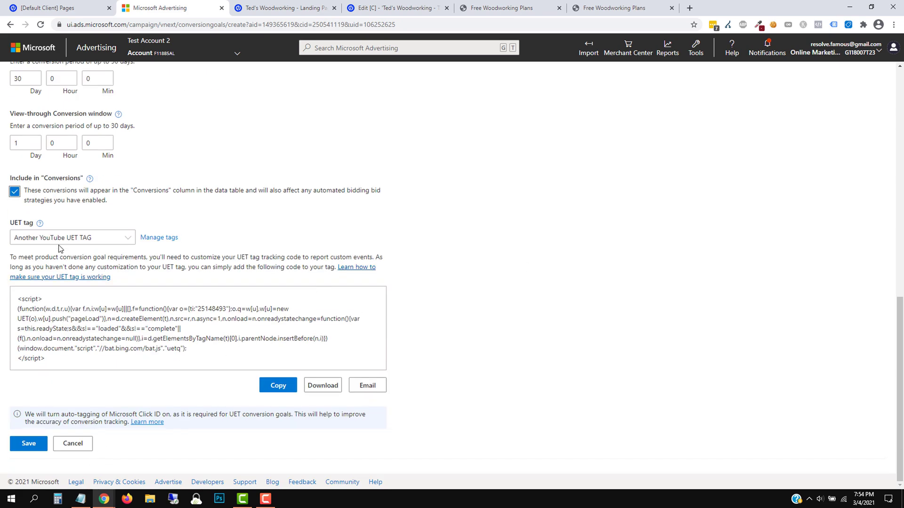
Select "Another YouTube UET TAG" as the goal's UET tag and save the conversion goal
left_click(81, 240)
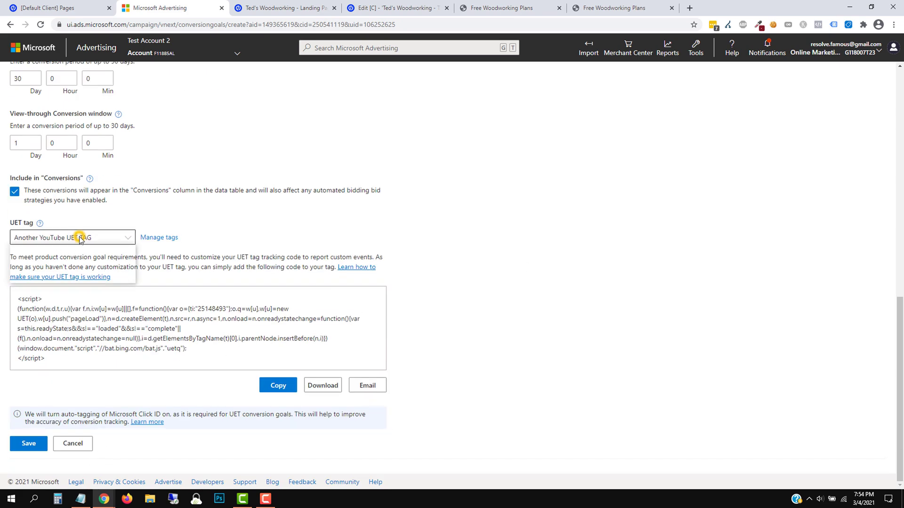
left_click(57, 248)
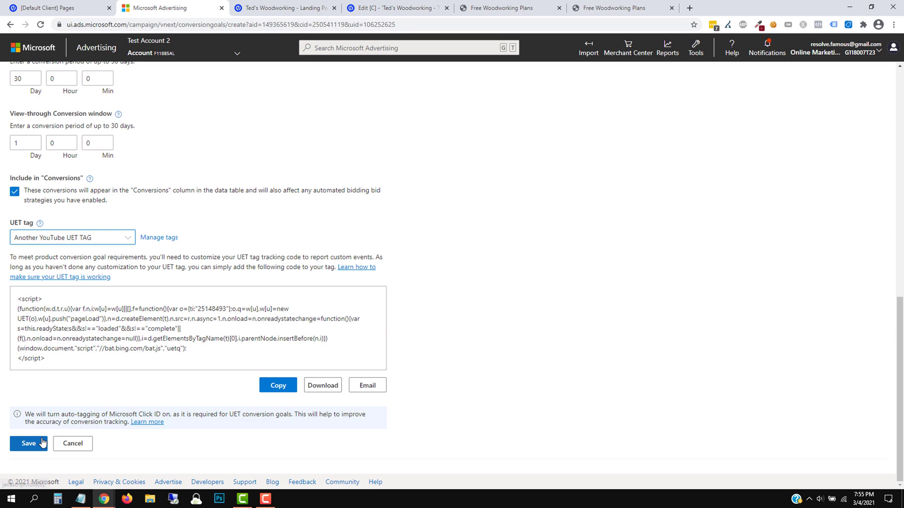
left_click(24, 444)
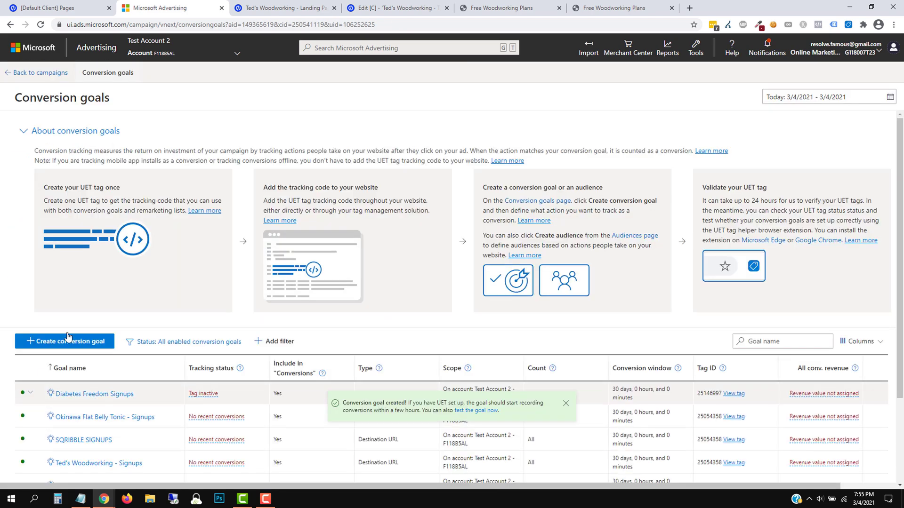
Return to the campaigns list, look at the Conv. column, and open the Conversions category of the column settings
left_click(42, 74)
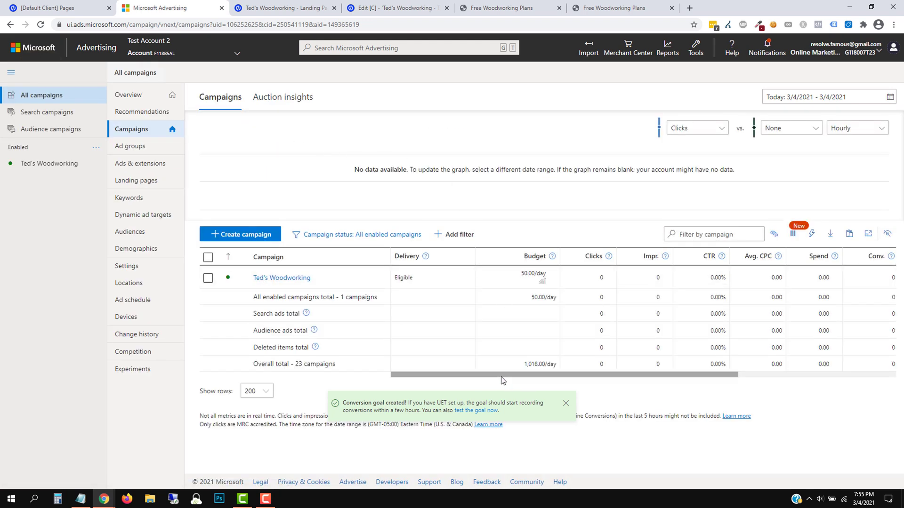
left_click_drag(501, 375, 582, 375)
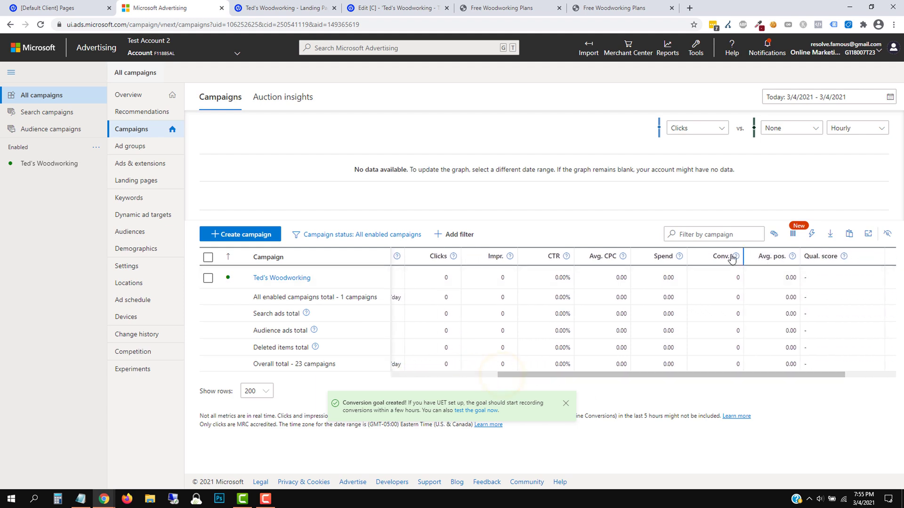
left_click(793, 235)
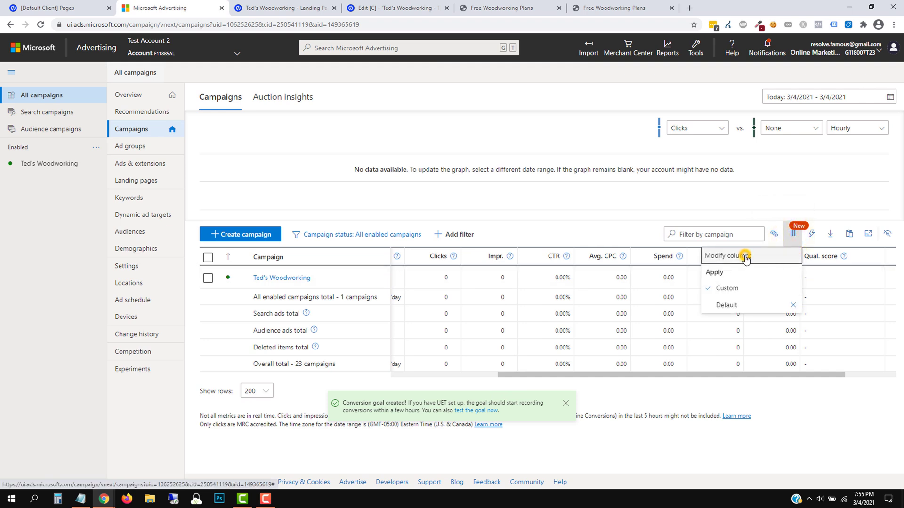
left_click(746, 256)
left_click(223, 188)
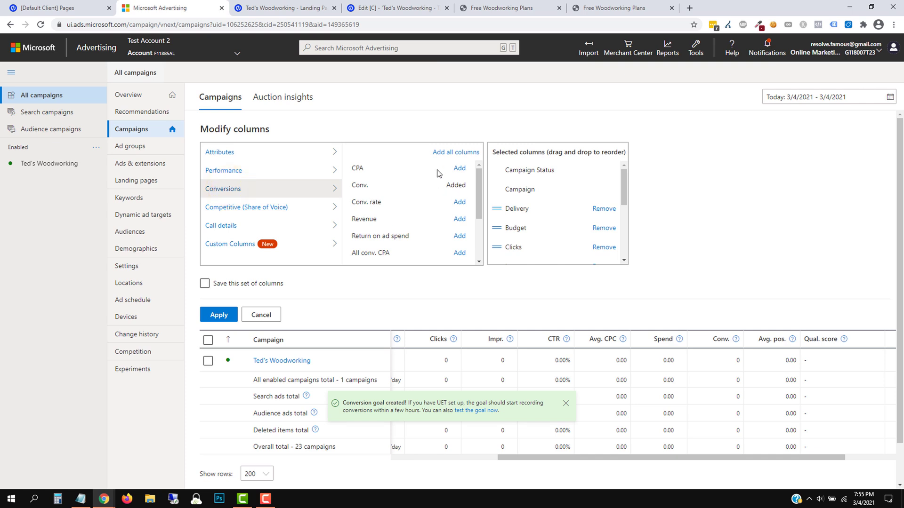
Compare the Conv. column with the All conv. column in the list of available conversion columns
triple_click(356, 202)
double_click(362, 168)
left_click(369, 175)
scroll(367, 202, "down", 1)
left_click(359, 237)
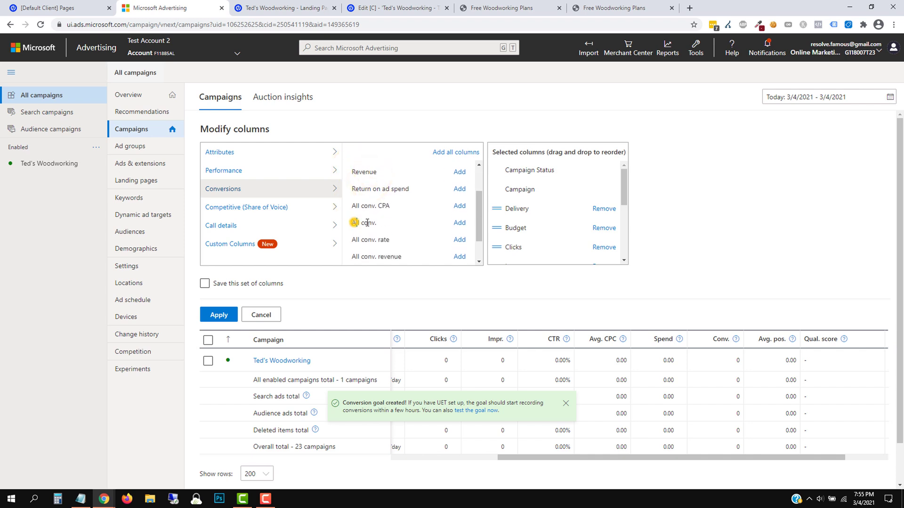
scroll(364, 233, "up", 1)
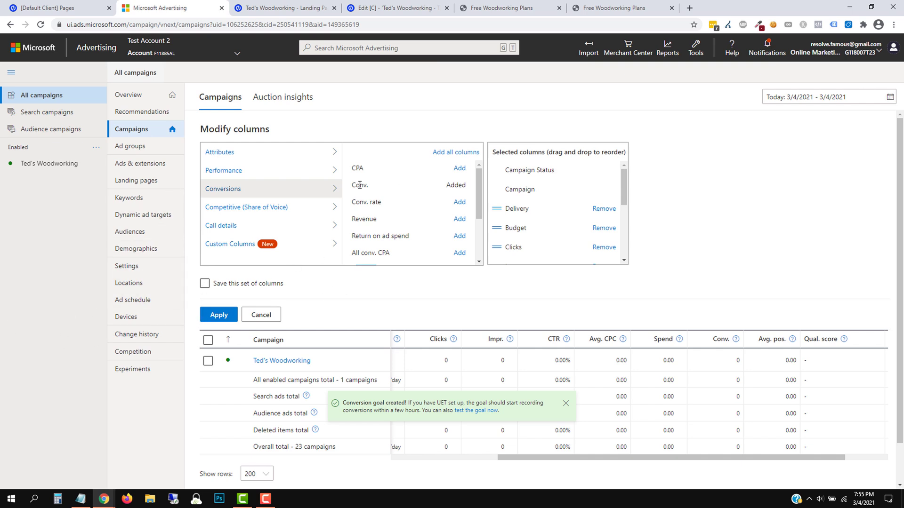
scroll(382, 207, "down", 2)
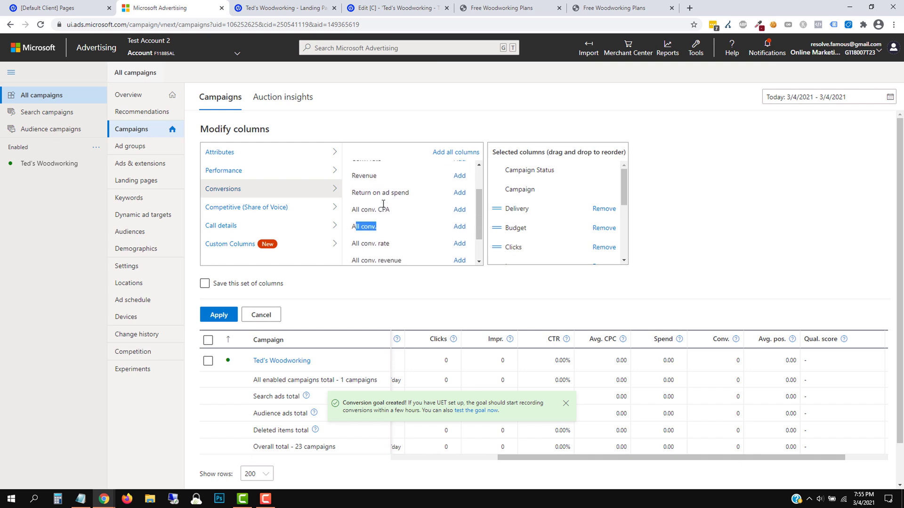
scroll(382, 207, "up", 2)
left_click(353, 184)
mouse_move(352, 184)
left_mouse_down()
mouse_move(367, 185)
mouse_move(354, 193)
mouse_move(359, 185)
left_mouse_up()
scroll(395, 198, "down", 3)
double_click(353, 185)
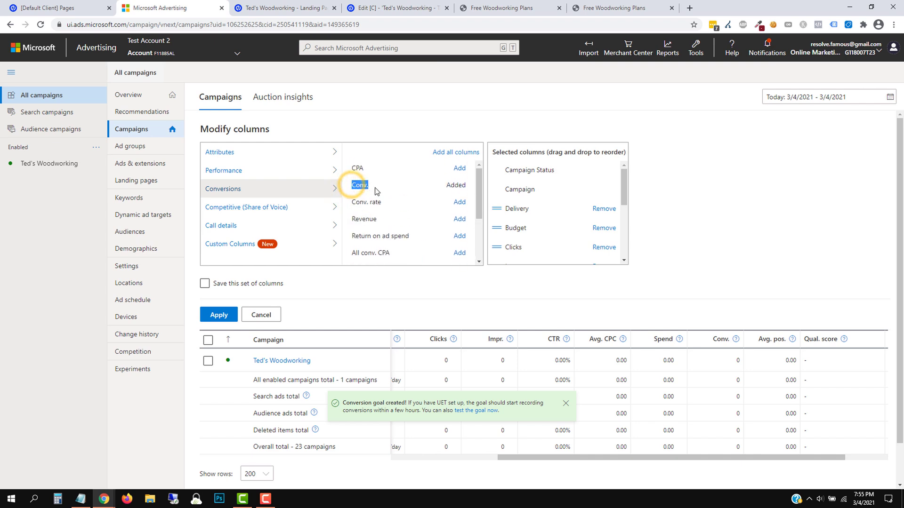
Read through the remaining conversion columns down to View-through conv., then recheck Conv. against All conv
scroll(389, 194, "down", 3)
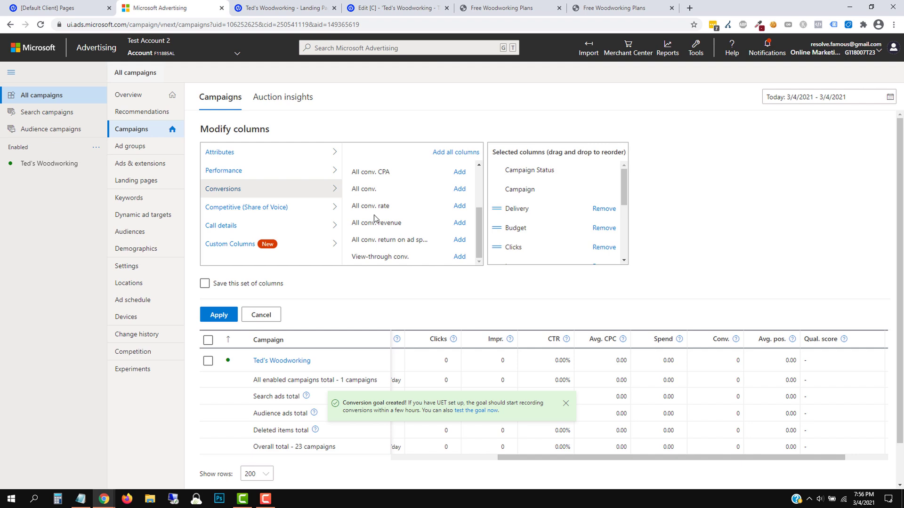
scroll(404, 210, "down", 1)
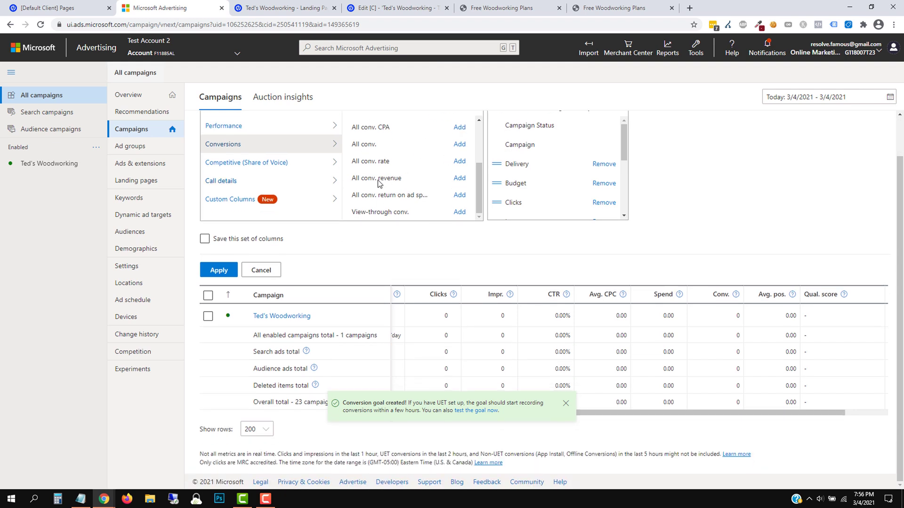
scroll(358, 163, "up", 1)
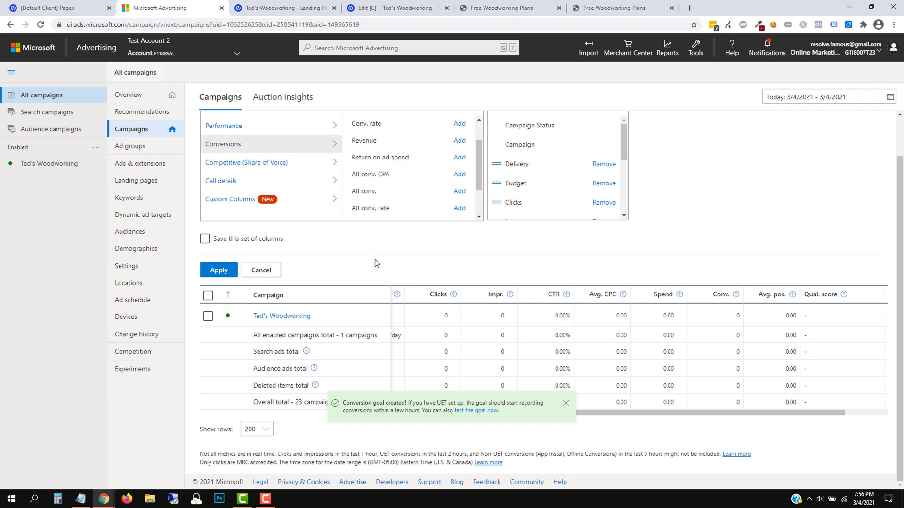
scroll(377, 264, "up", 1)
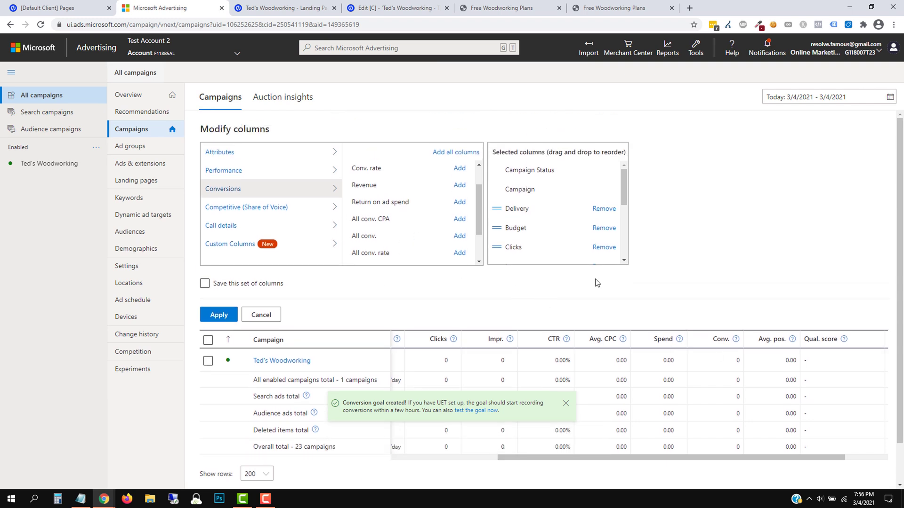
scroll(417, 221, "up", 1)
double_click(356, 185)
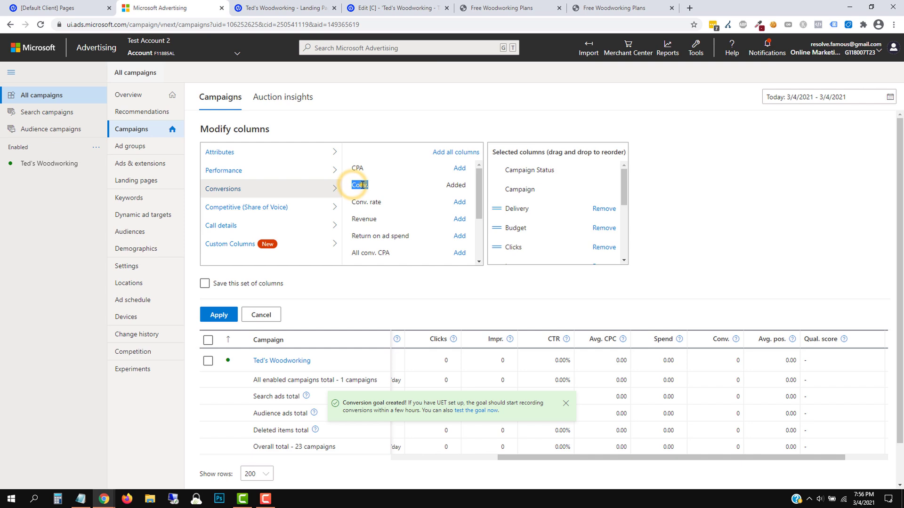
scroll(356, 186, "down", 3)
left_click_drag(358, 189, 465, 189)
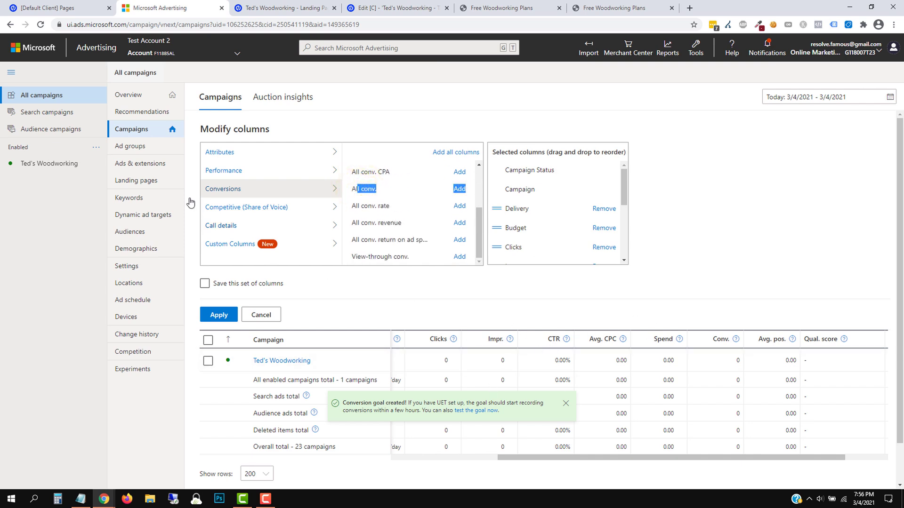
Examine the conversion columns at ad level and then at keyword level
left_click(144, 165)
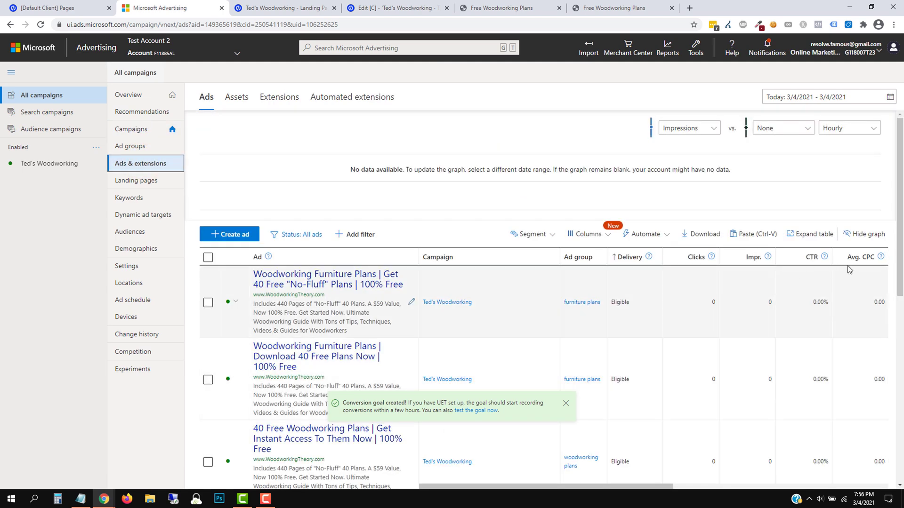
left_click_drag(619, 488, 724, 432)
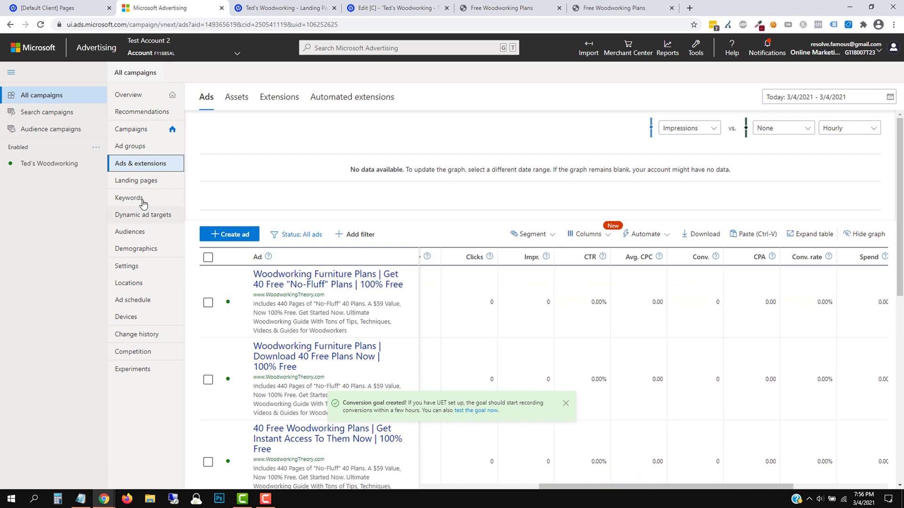
left_click(128, 198)
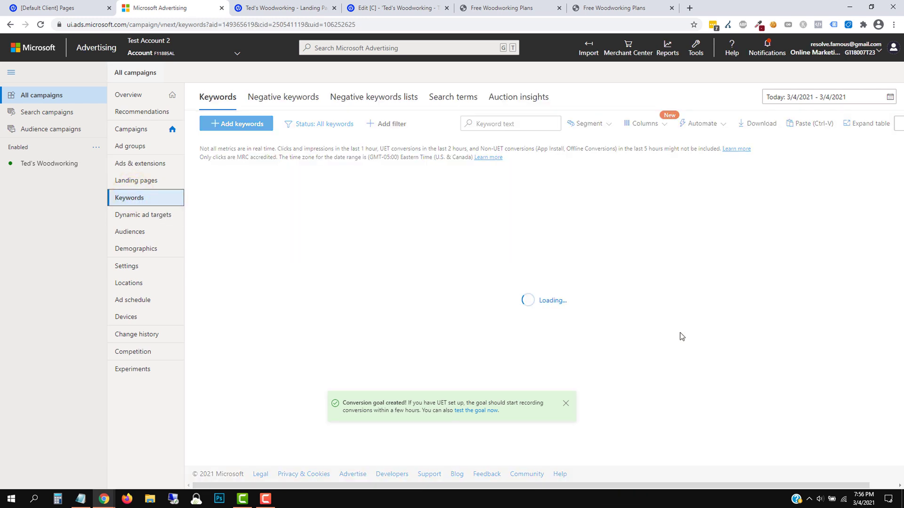
left_click_drag(589, 485, 845, 503)
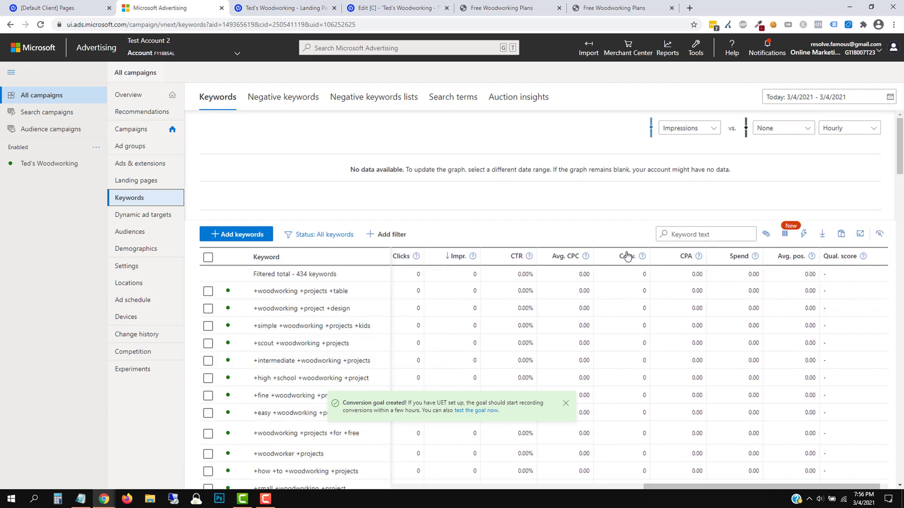
View the Locations page and then the Age breakdown in Demographics
left_click(140, 286)
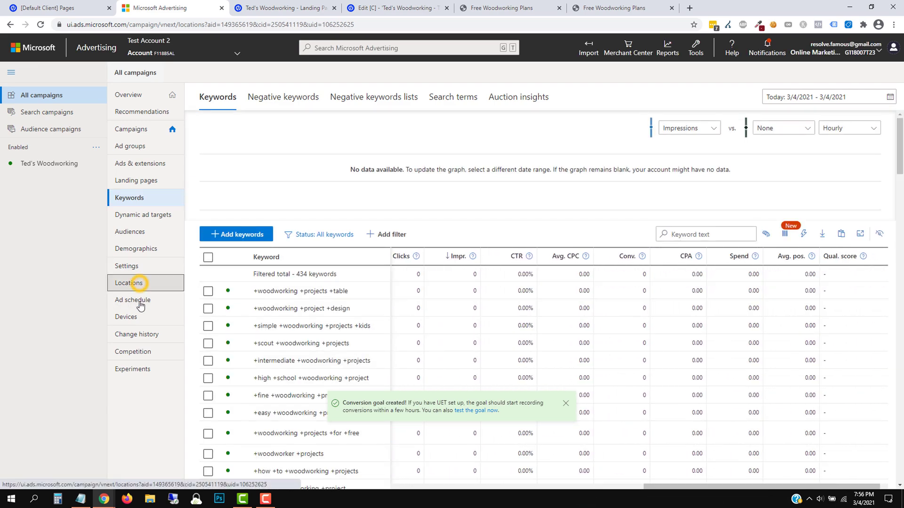
left_click(137, 251)
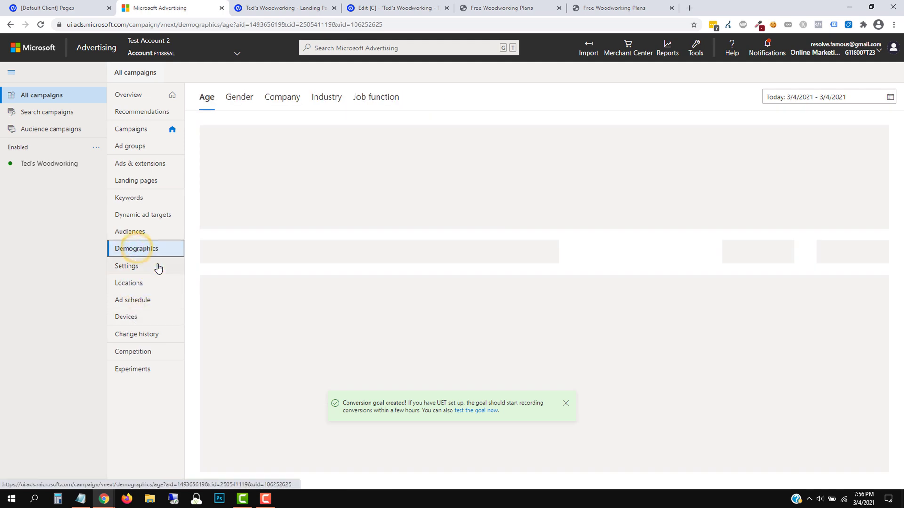